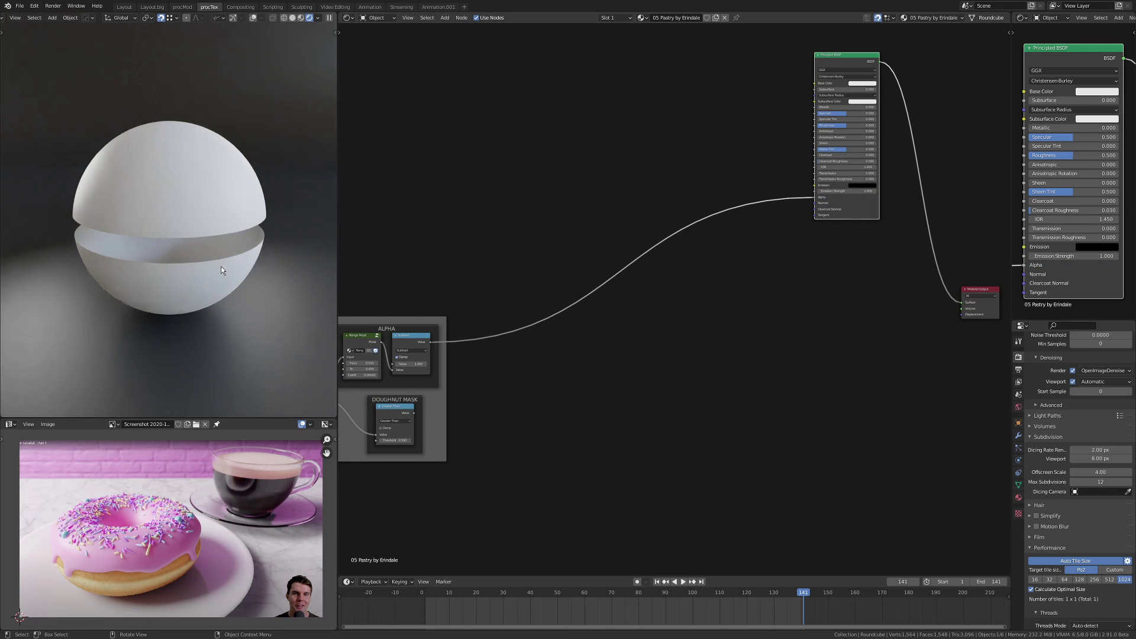
middle_click_drag(379, 533, 789, 233)
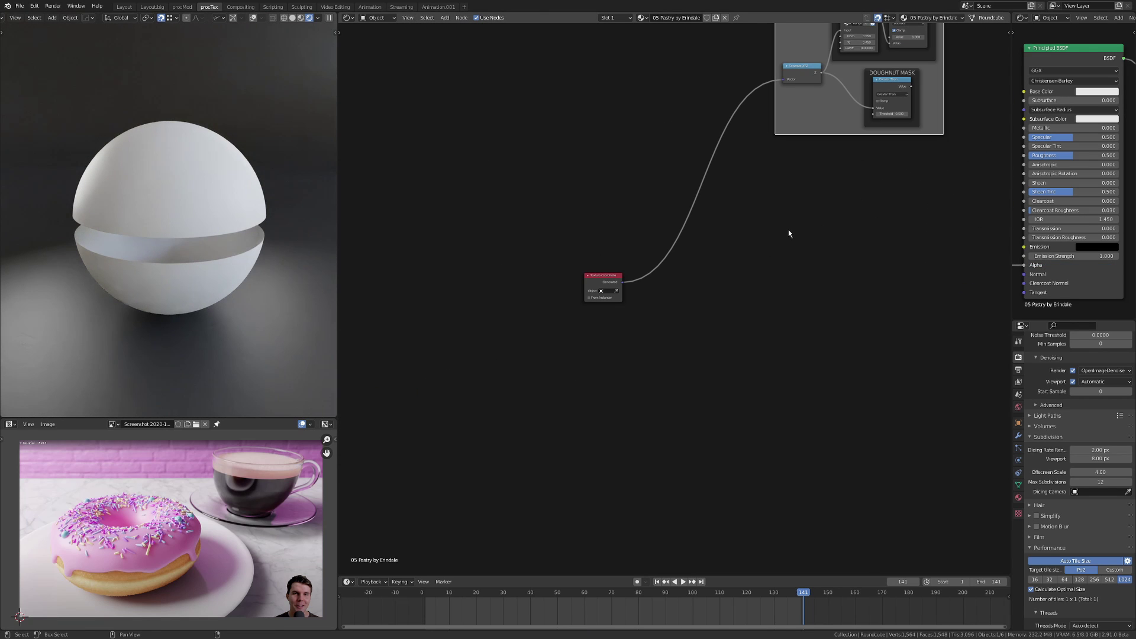
middle_click_drag(708, 269, 646, 227)
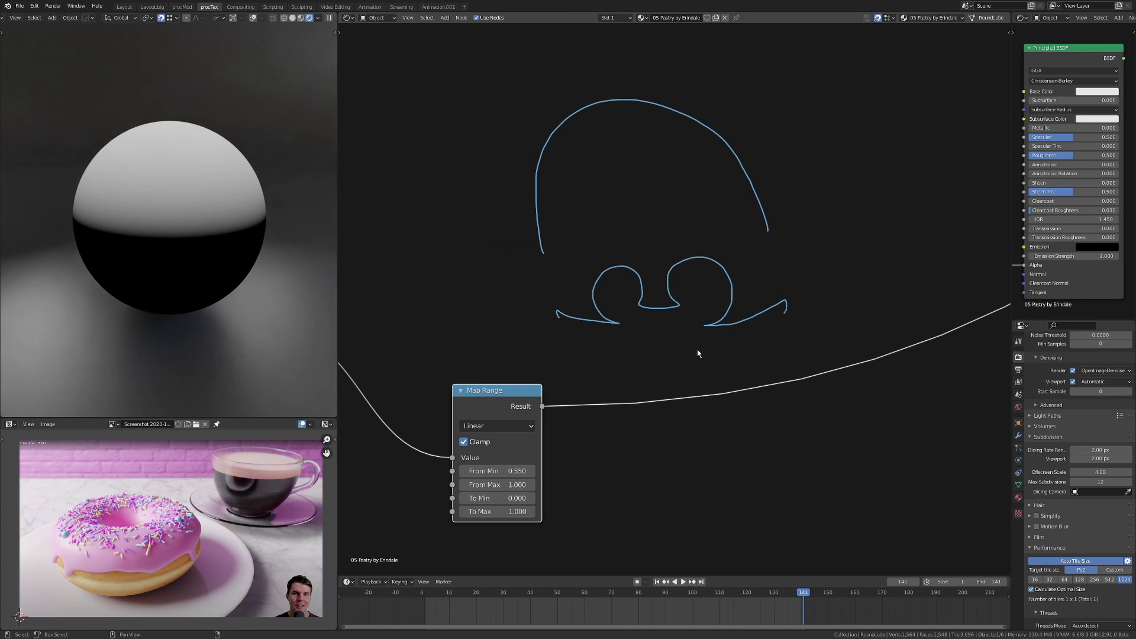
middle_click_drag(592, 420, 621, 400)
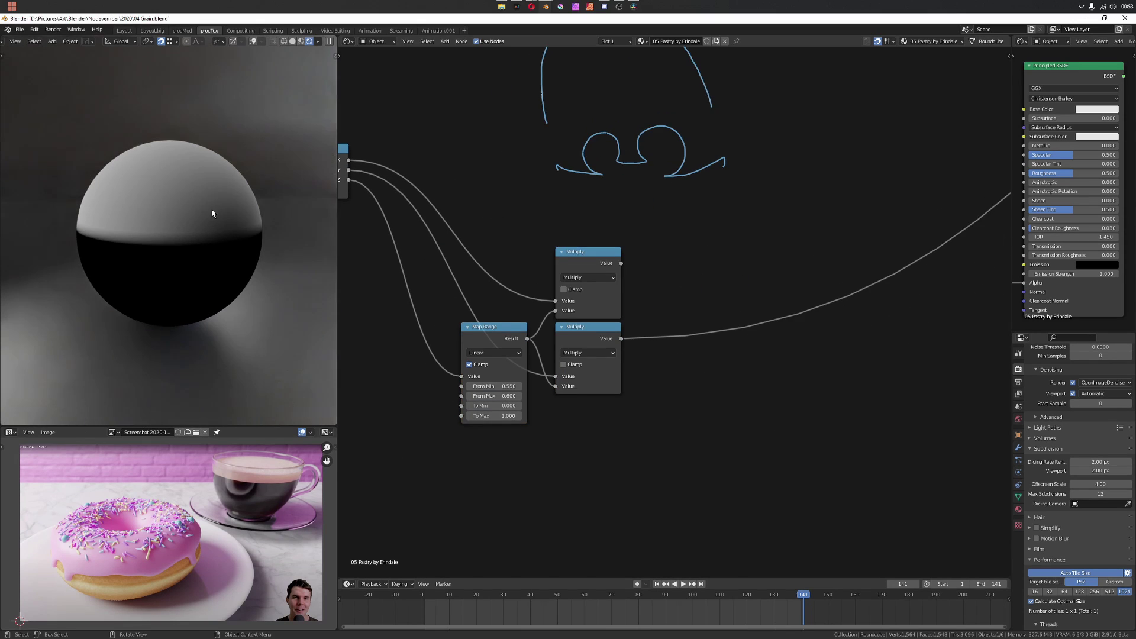
middle_click_drag(332, 190, 595, 208)
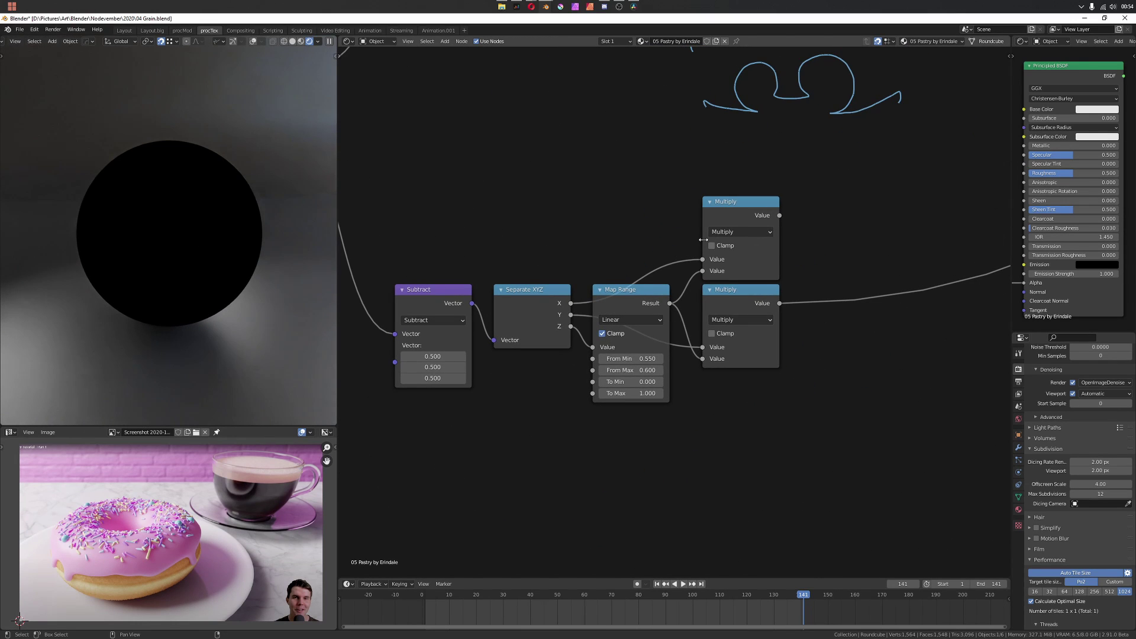
middle_click_drag(703, 239, 722, 250)
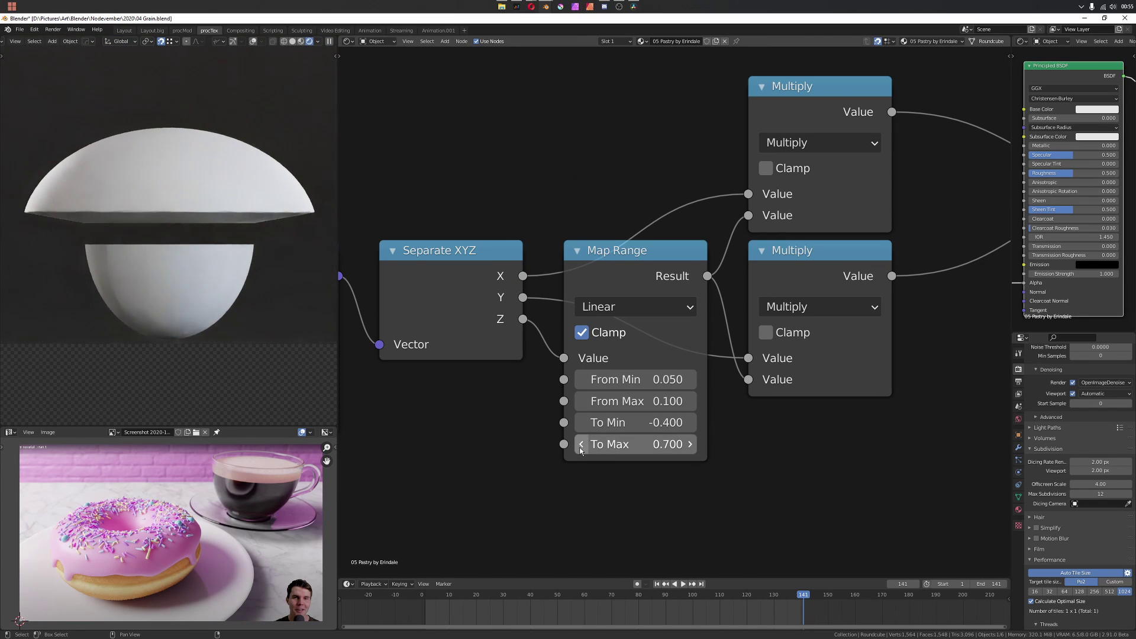
- Duplicate the Map Range and both Multiply nodes below the originals as a second band covering Z from 0.1 to 0.2
left_click(633, 392)
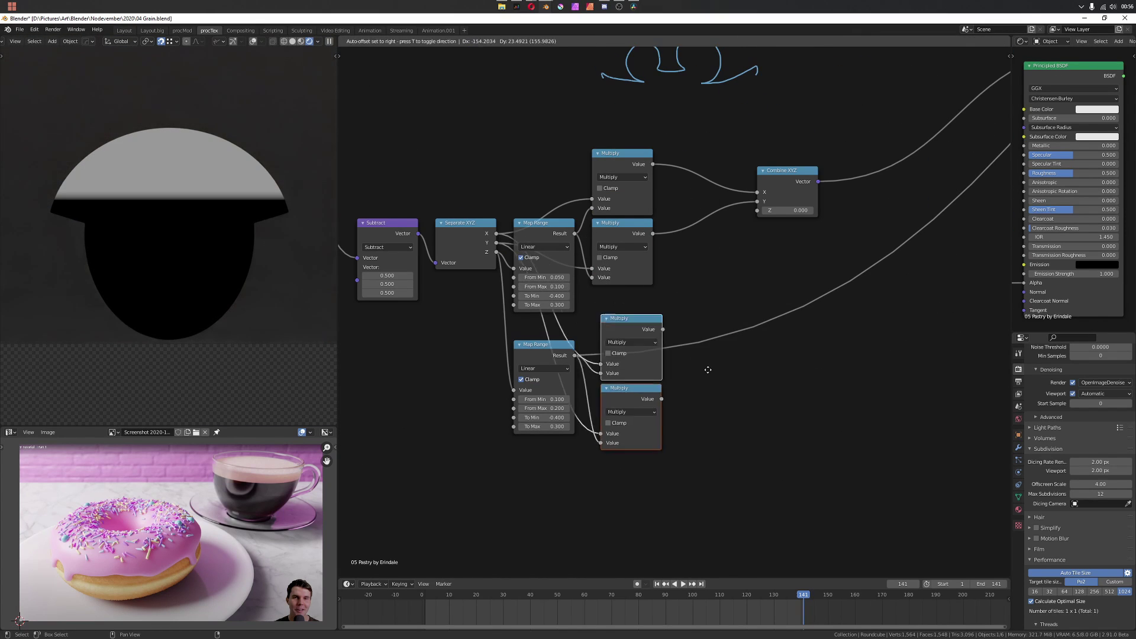
right_click(766, 328)
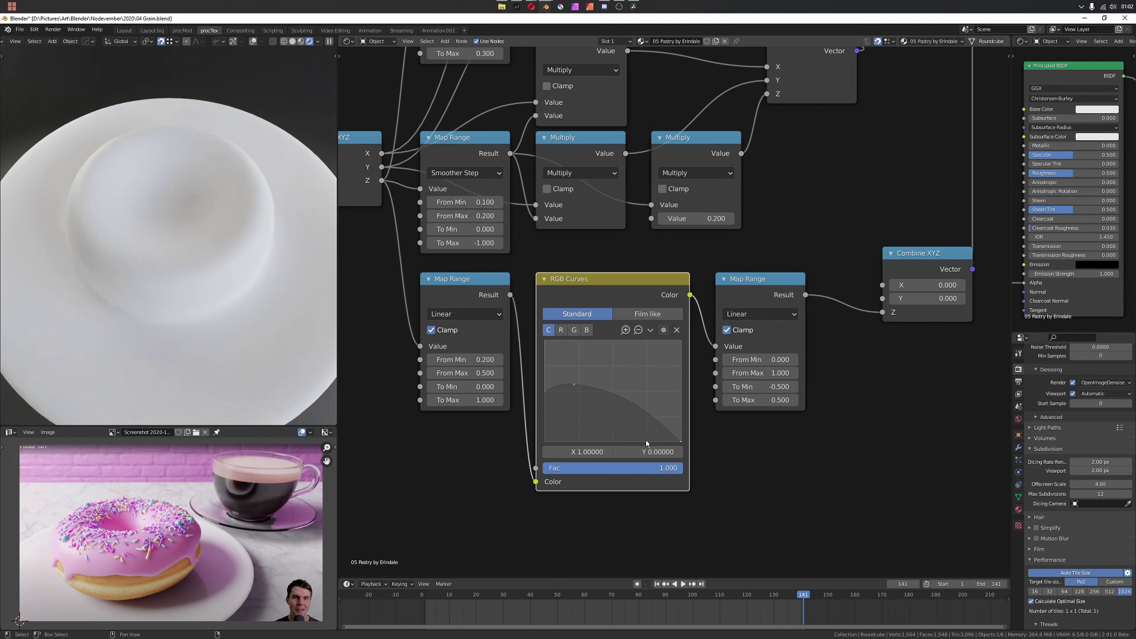
- Shape the RGB Curves profile to fall off steeply near its end, placing a low point at about X 0.84, Y 0.03
scroll(554, 518, "up", 3)
left_click_drag(722, 395, 742, 398)
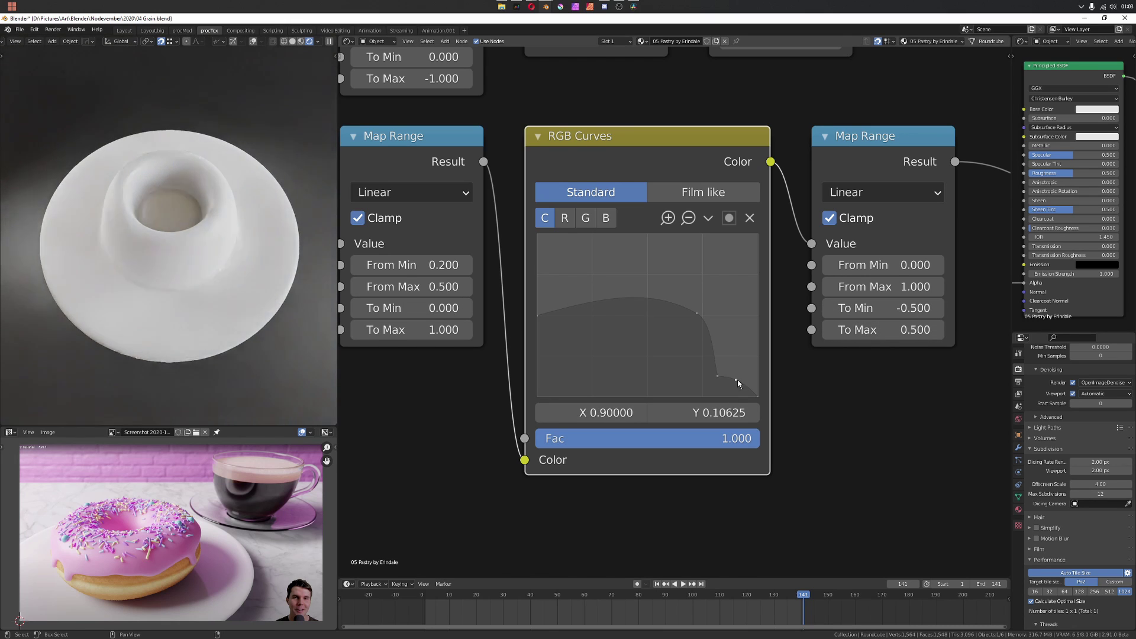
left_click_drag(738, 383, 723, 396)
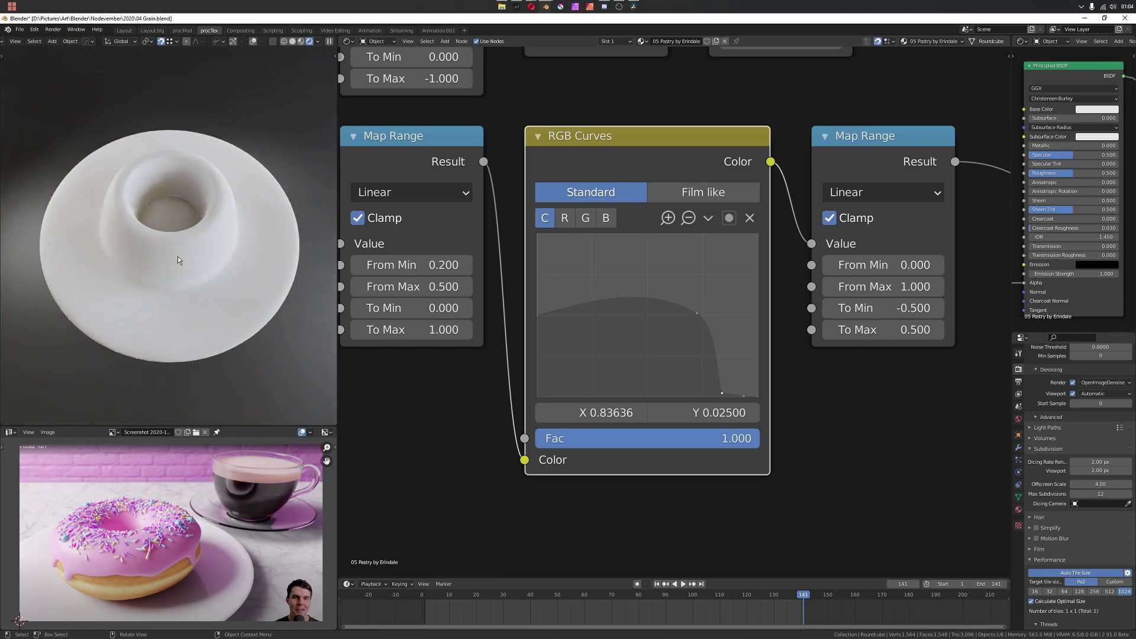
- Save the file and move the final vector Add node down between its two input branches
key("Home")
key("ctrl+s")
scroll(693, 350, "down", 2)
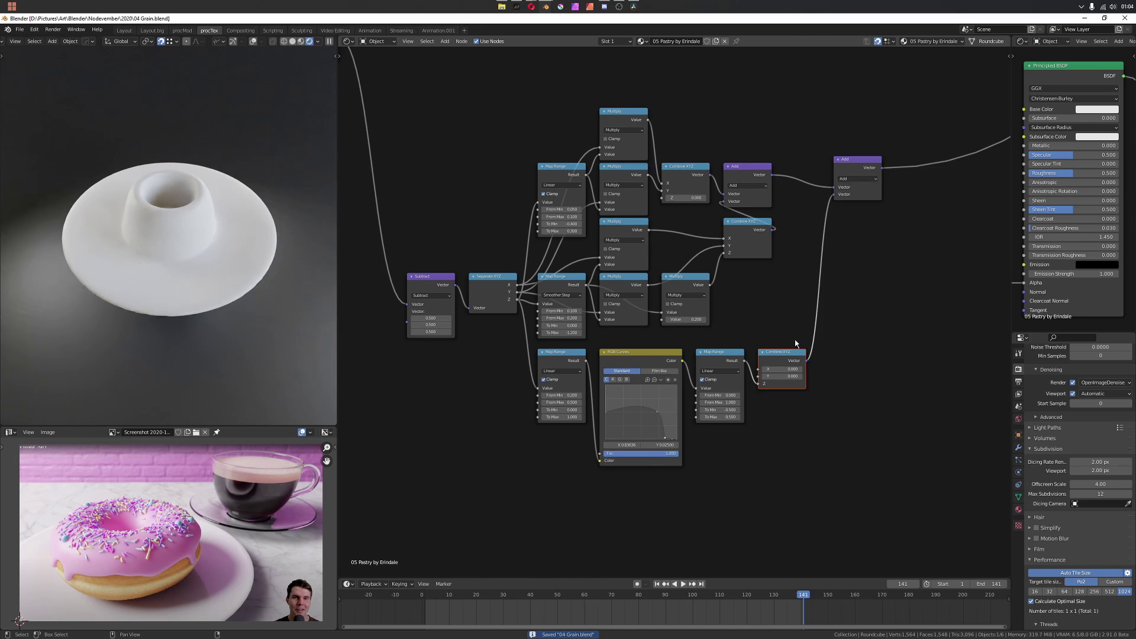
middle_click_drag(829, 153, 783, 174)
left_click_drag(799, 187, 812, 276)
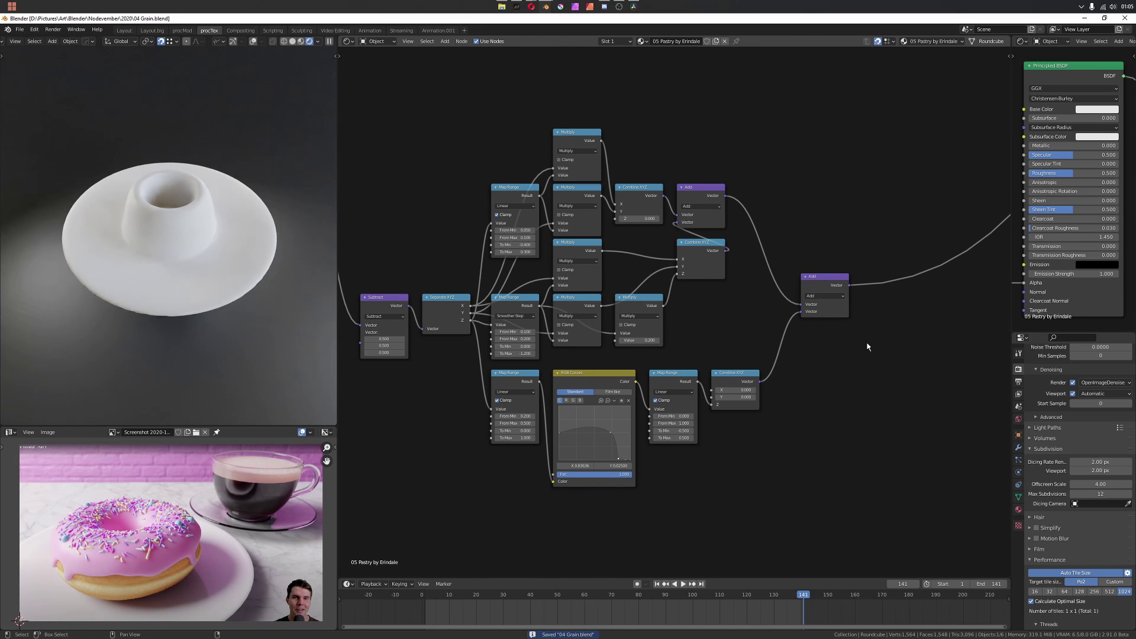
- Build another band with Map Range 0.2 to 0.4, an arched RGB curve peaking at 0.75, and a 0.5 multiplier driving X and Y
left_click(515, 379, "ctrl+shift")
scroll(649, 335, "up", 4)
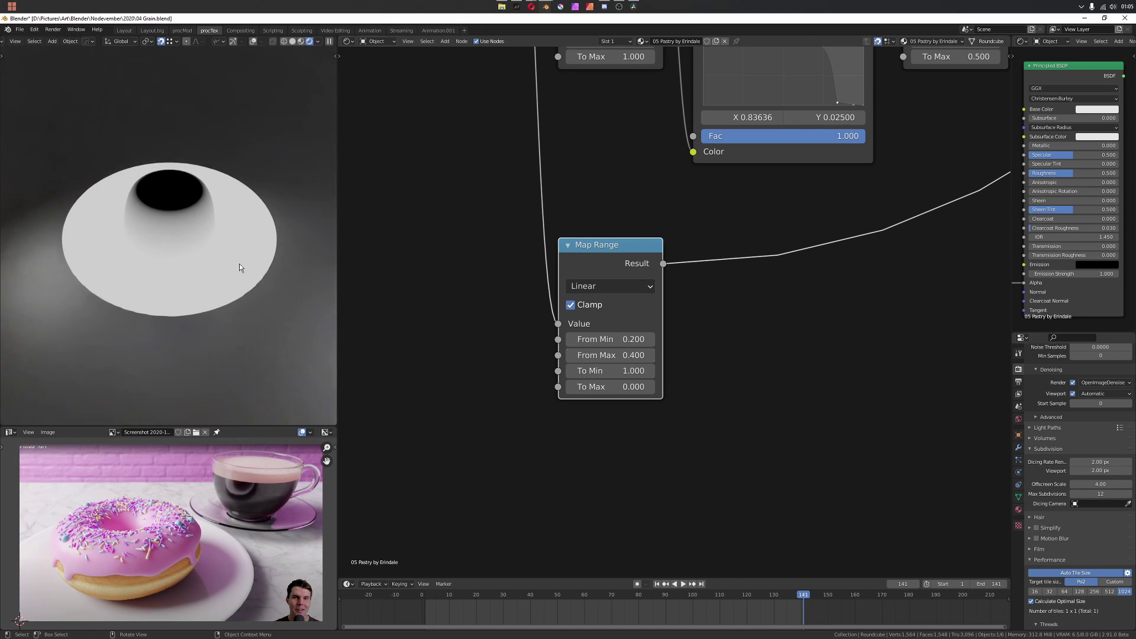
scroll(689, 119, "down", 5)
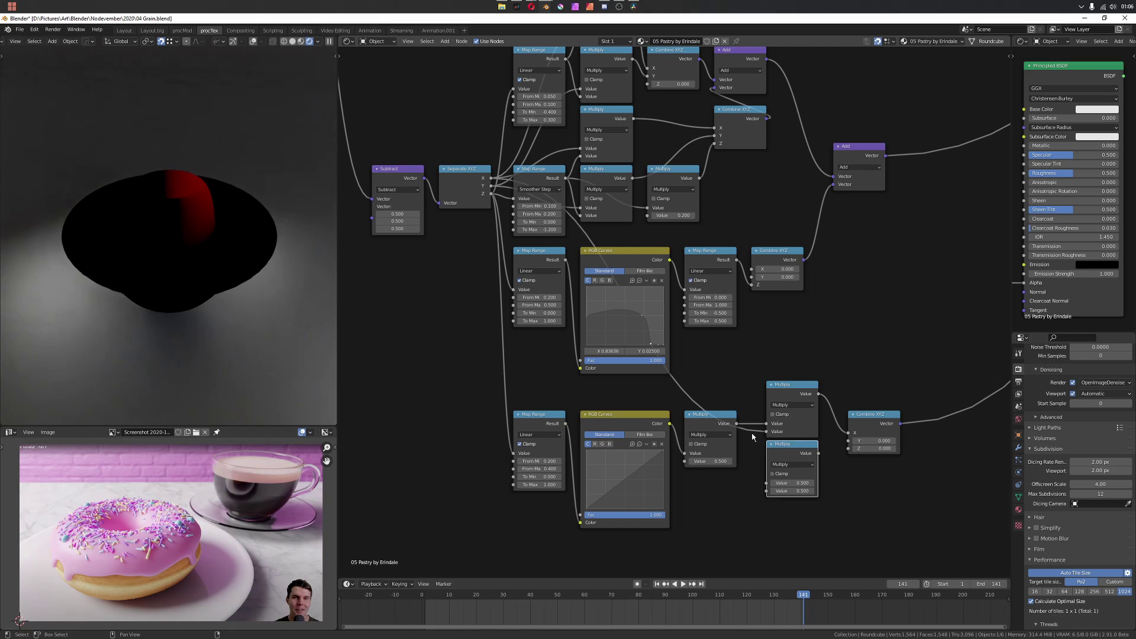
scroll(766, 271, "down", 2)
scroll(681, 266, "up", 5)
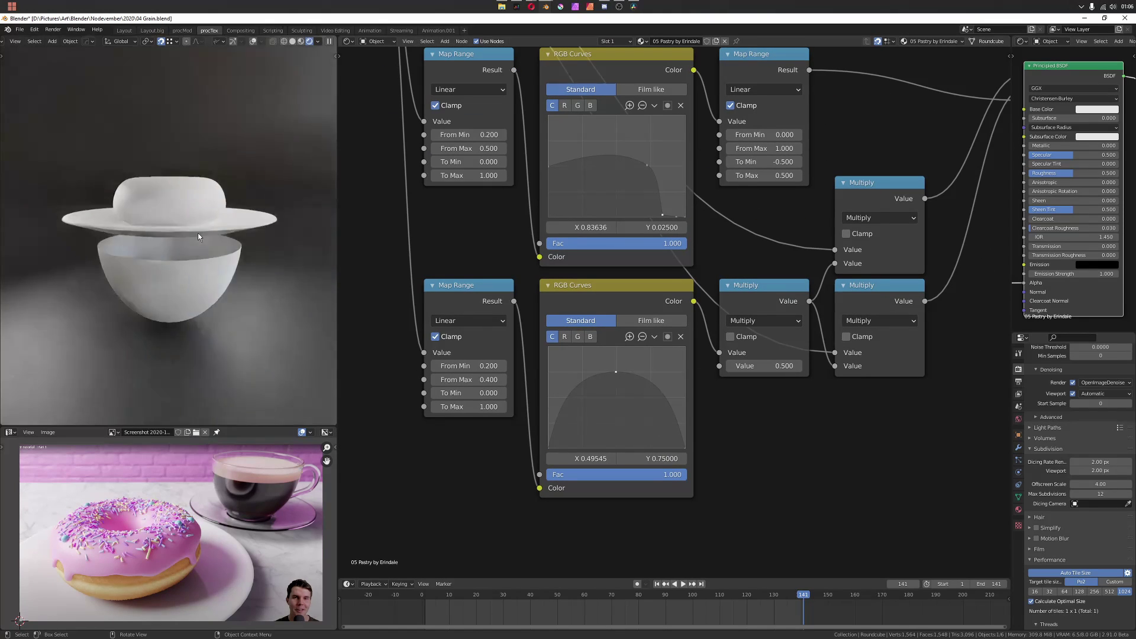
- Duplicate the arched-curve band with Smoother Step range 0.4 to 0.5 and multiplier -0.5, feed it through Combine XYZ, and save
middle_click_drag(199, 237, 562, 310)
scroll(506, 381, "down", 1, "ctrl")
scroll(505, 382, "down", 5)
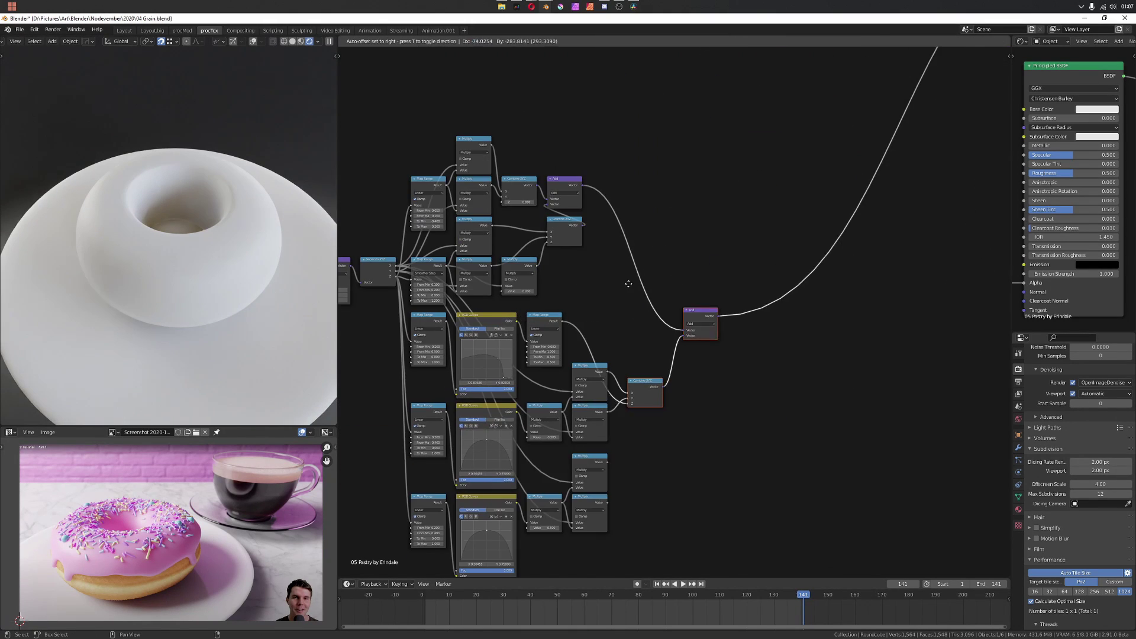
scroll(657, 407, "up", 3)
key("ctrl+s")
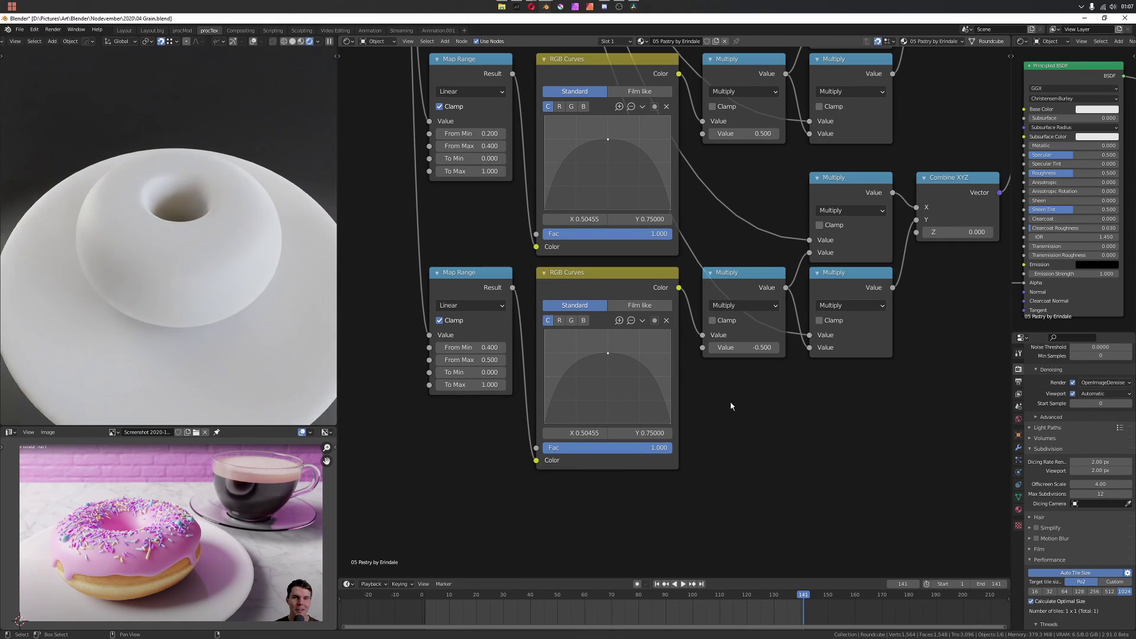
scroll(607, 235, "up", 3, "shift")
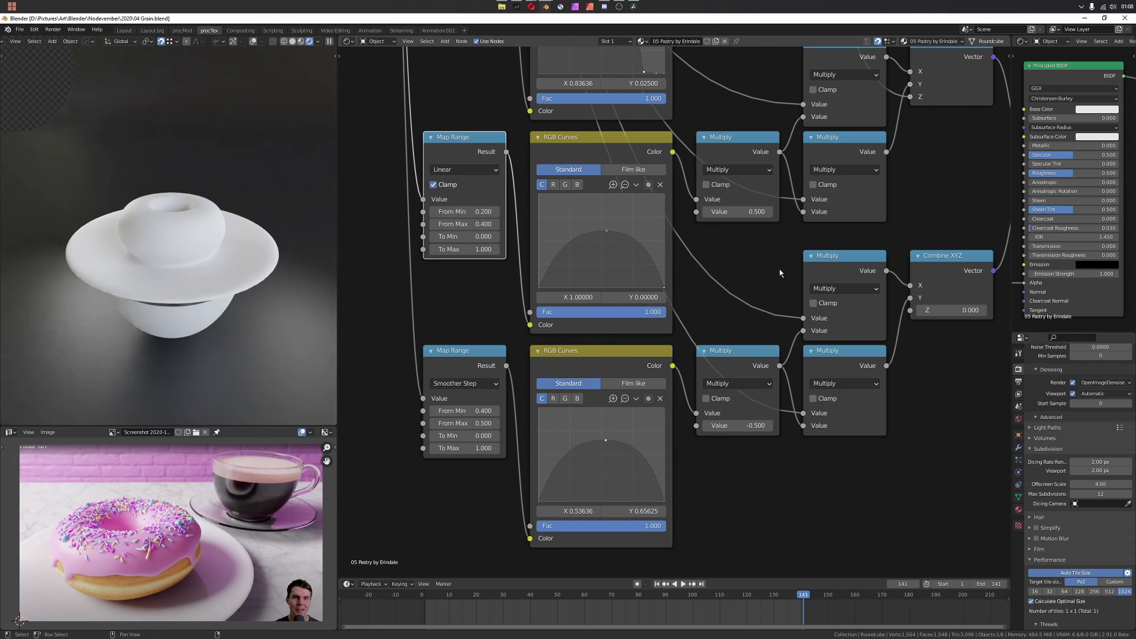
scroll(780, 272, "down", 1)
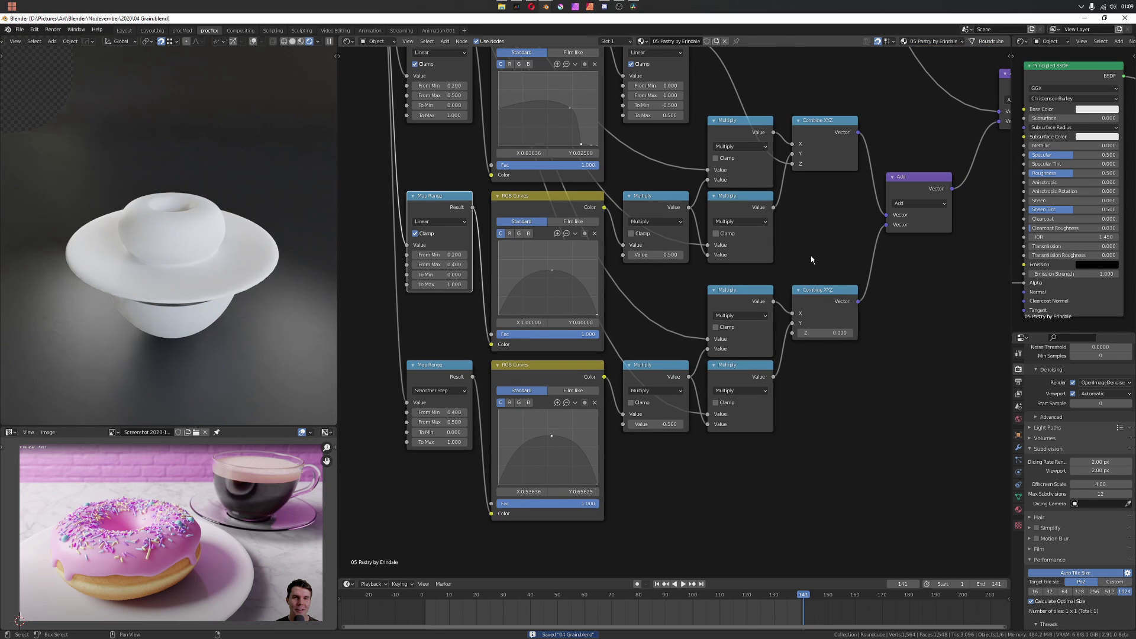
scroll(812, 259, "down", 5)
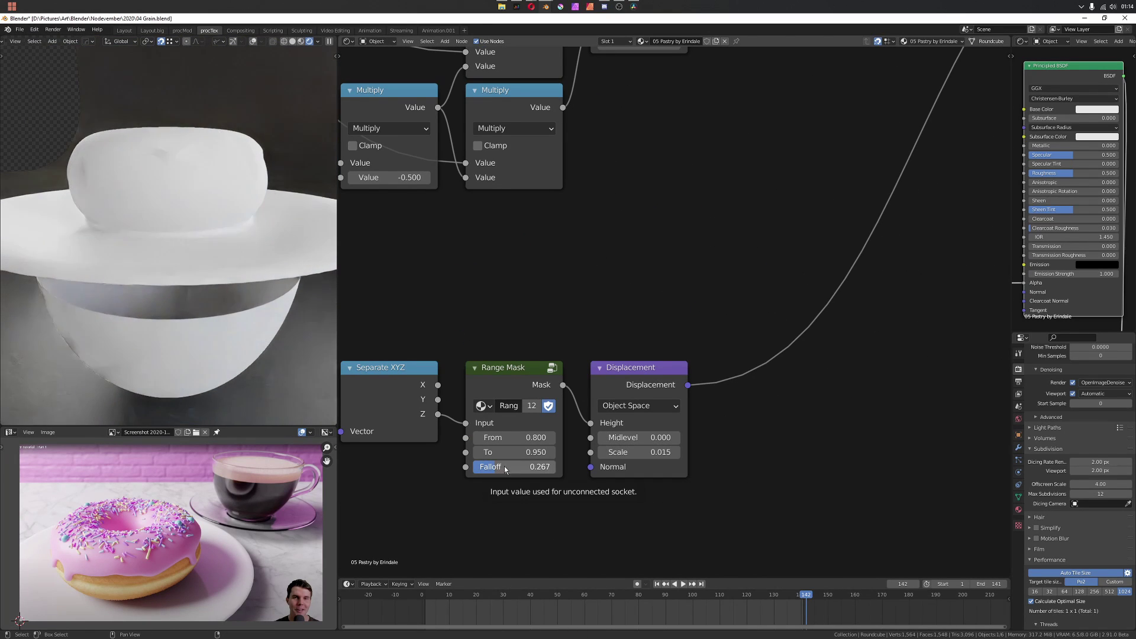
- Set From Max to 0.01 on the Map Range node following the Power node and save the file
key("Home")
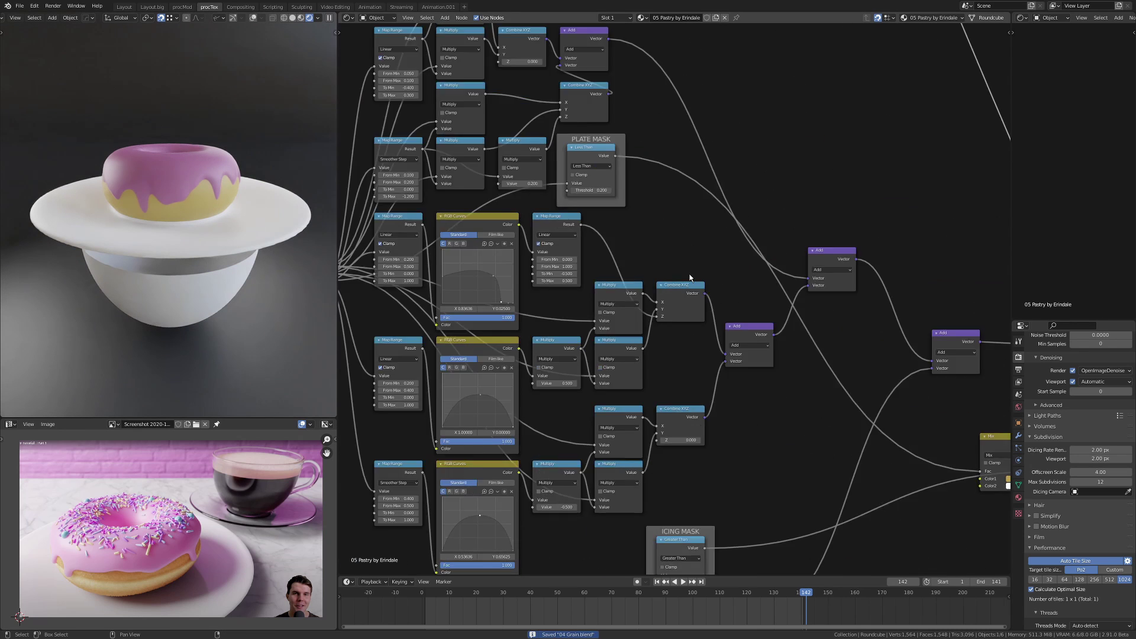
left_click(718, 411)
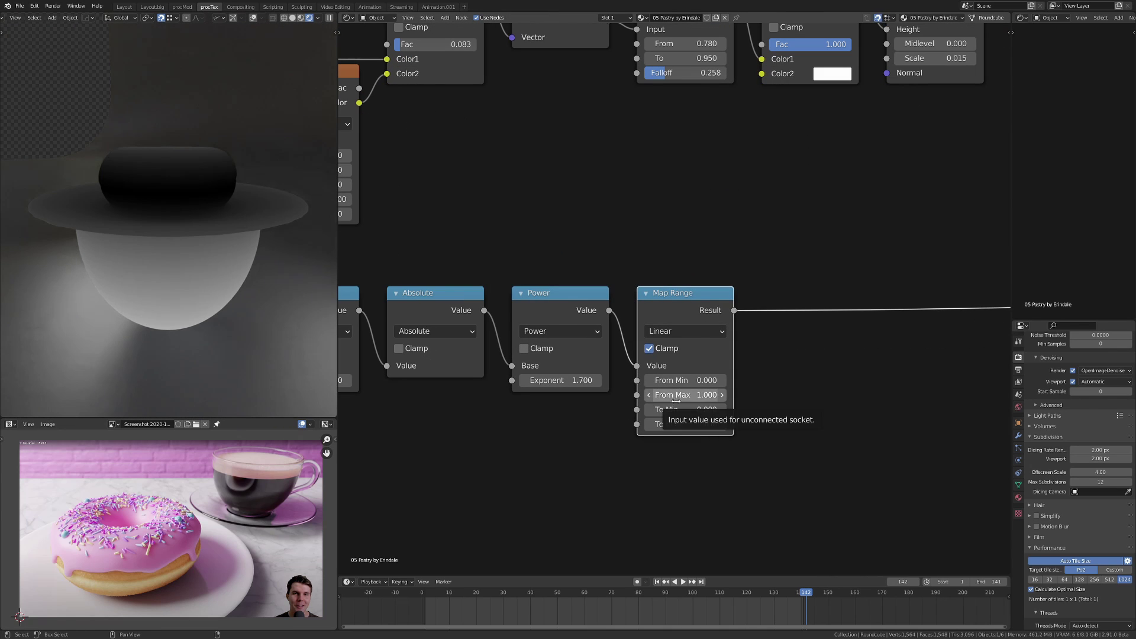
double_click(676, 394)
type("0.02")
key("Return")
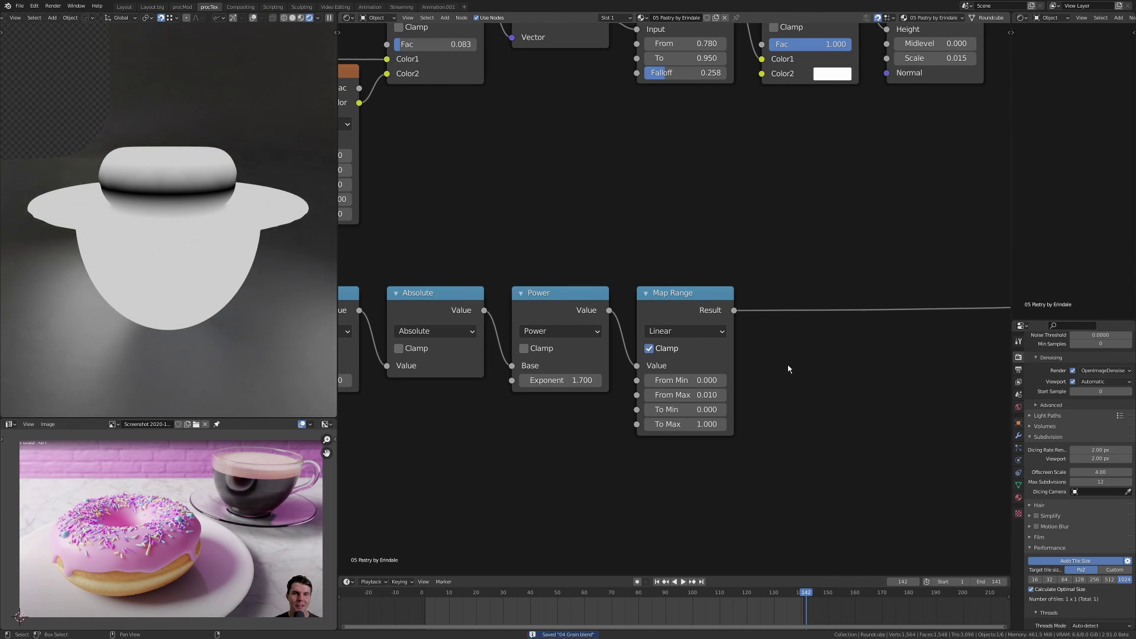
scroll(790, 356, "down", 2)
key("ctrl+s")
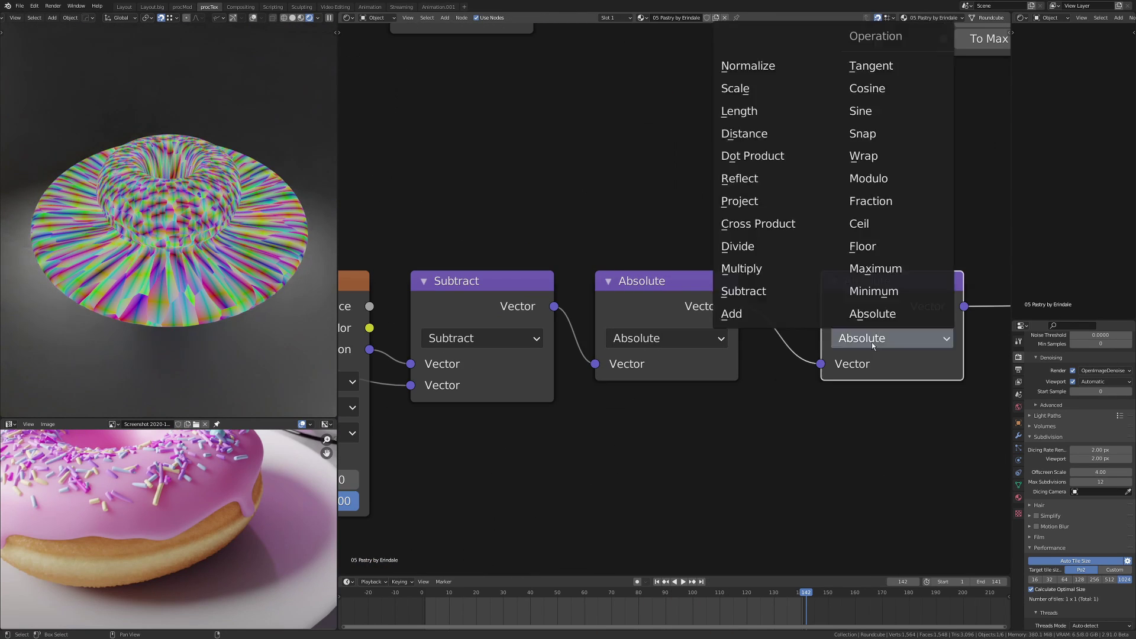
- Change the last vector math node in the sprinkle chain from Absolute to Subtract
left_click(743, 292)
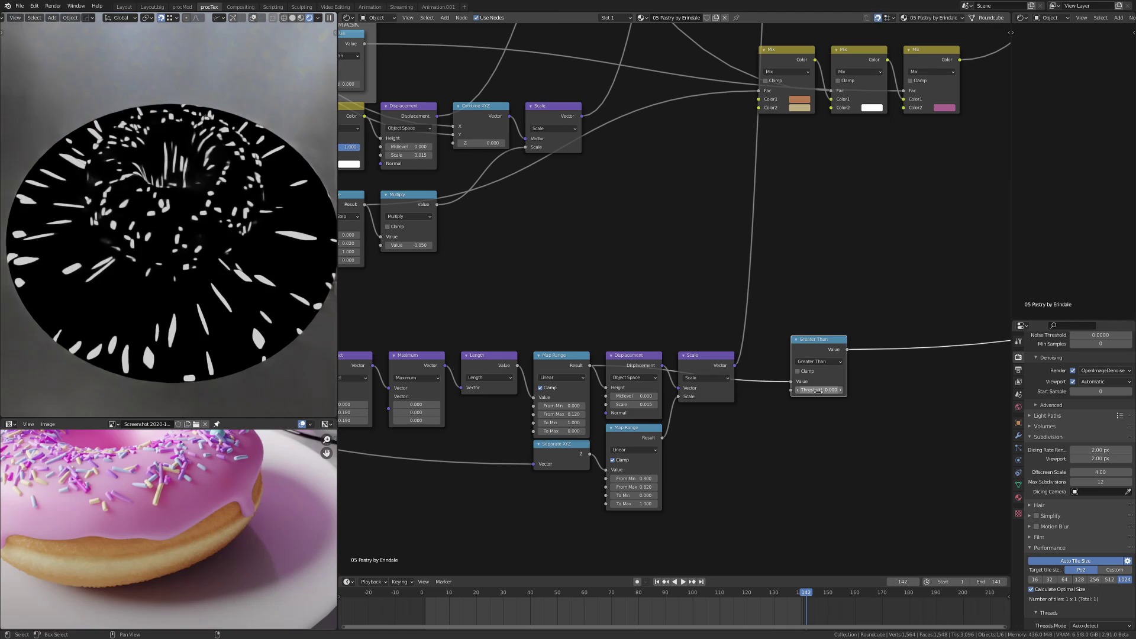
left_click_drag(608, 414, 613, 419)
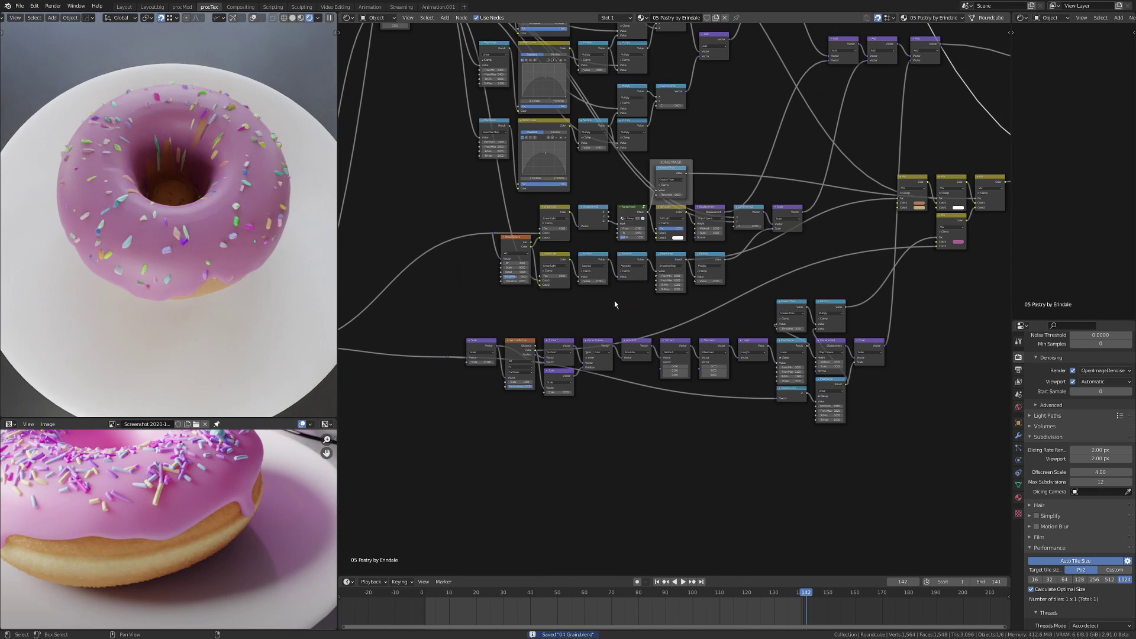
- Duplicate the whole sprinkle node chain below the original, merge both sprinkle masks with Add nodes, and save the file
left_click_drag(455, 307, 947, 452)
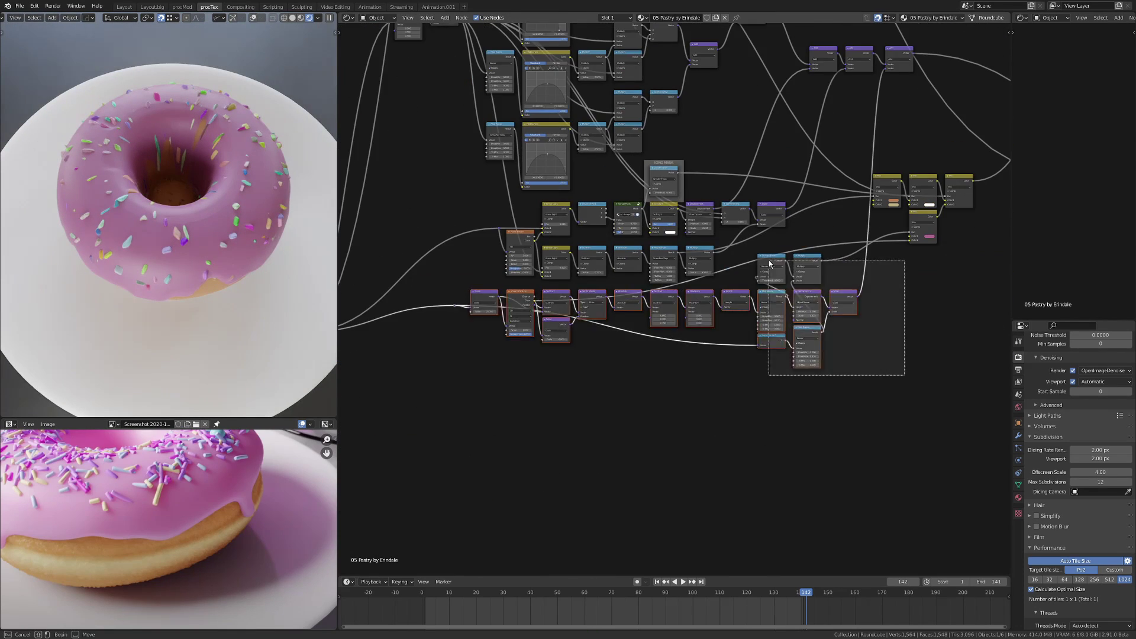
key("g")
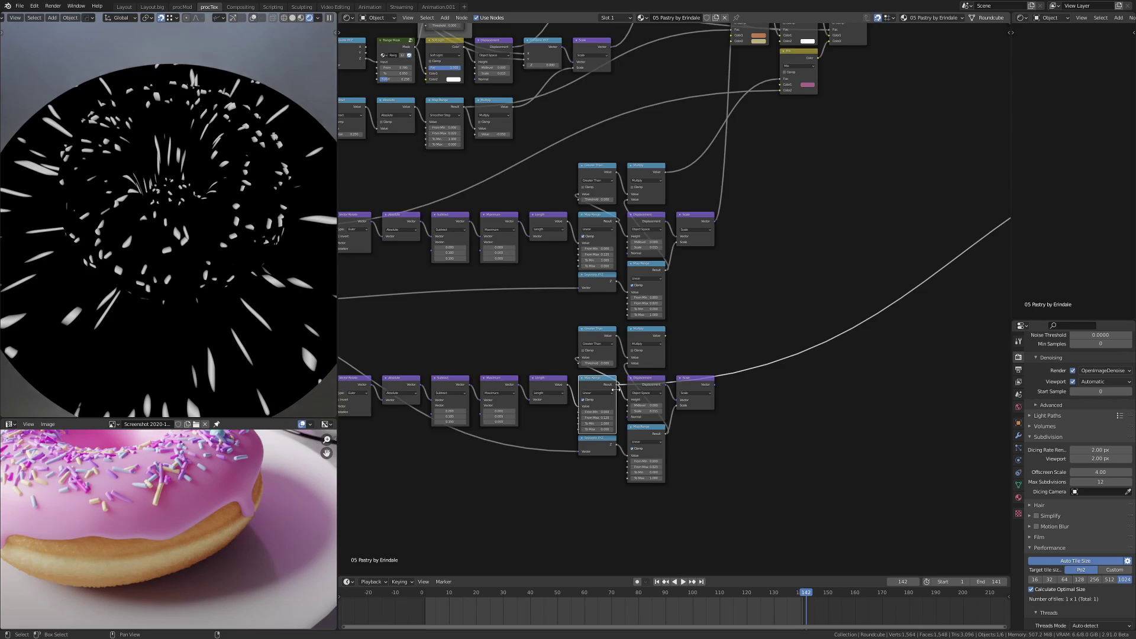
key("q")
left_click(729, 355)
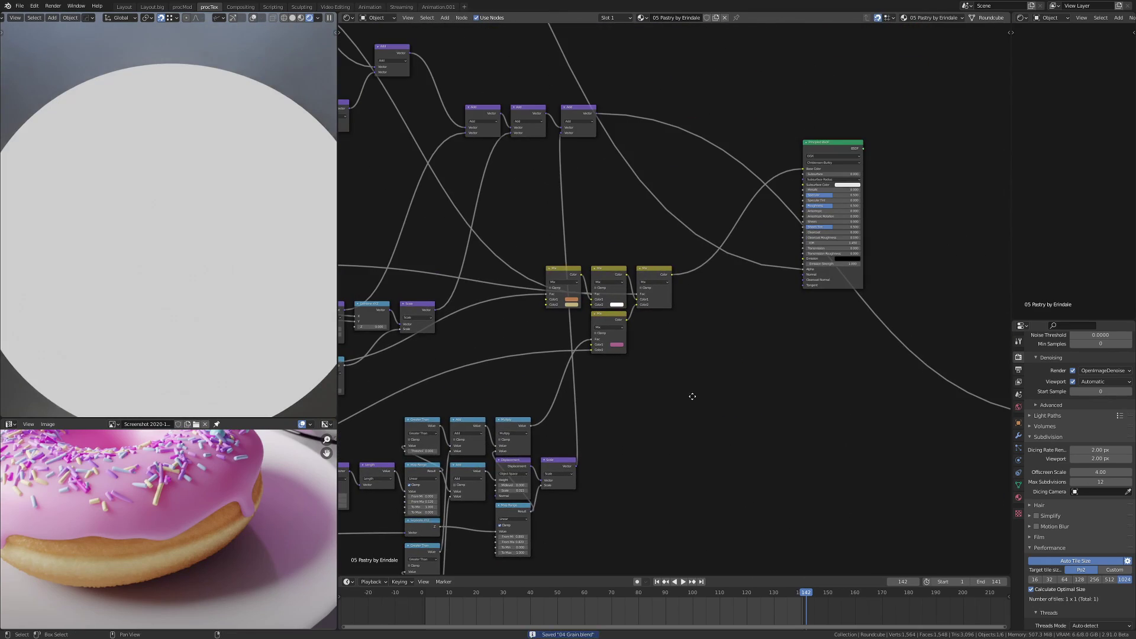
key("ctrl+s")
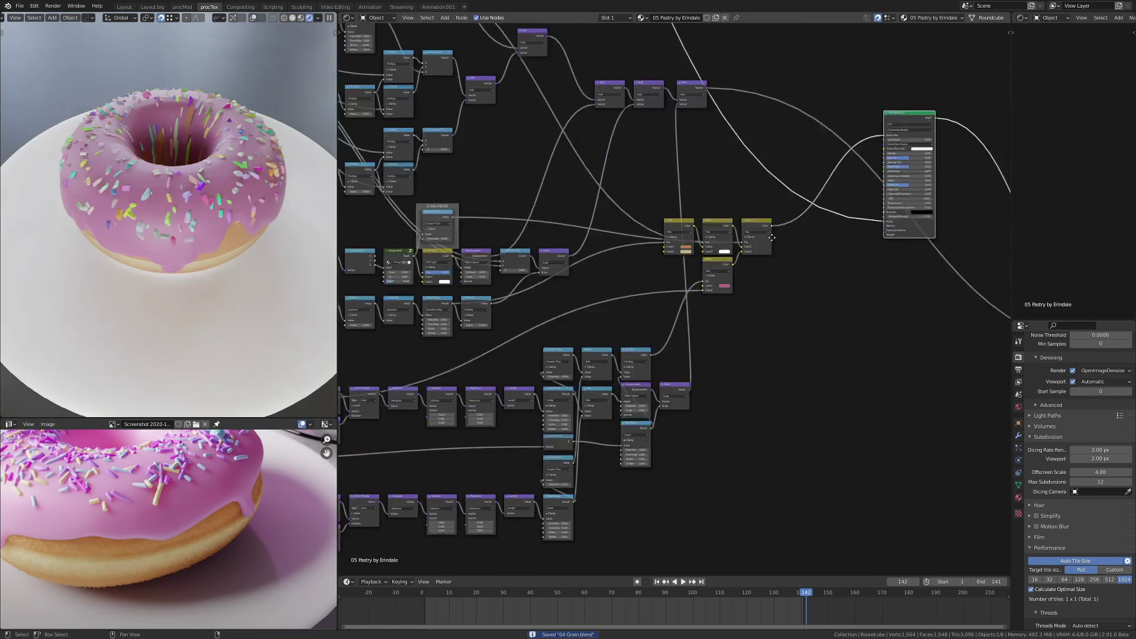
- Add a Mix node for the two sprinkle colours and connect it to Color2 of the pink icing Mix node
middle_click_drag(772, 237, 759, 212)
scroll(759, 212, "down", 3)
scroll(688, 322, "up", 5)
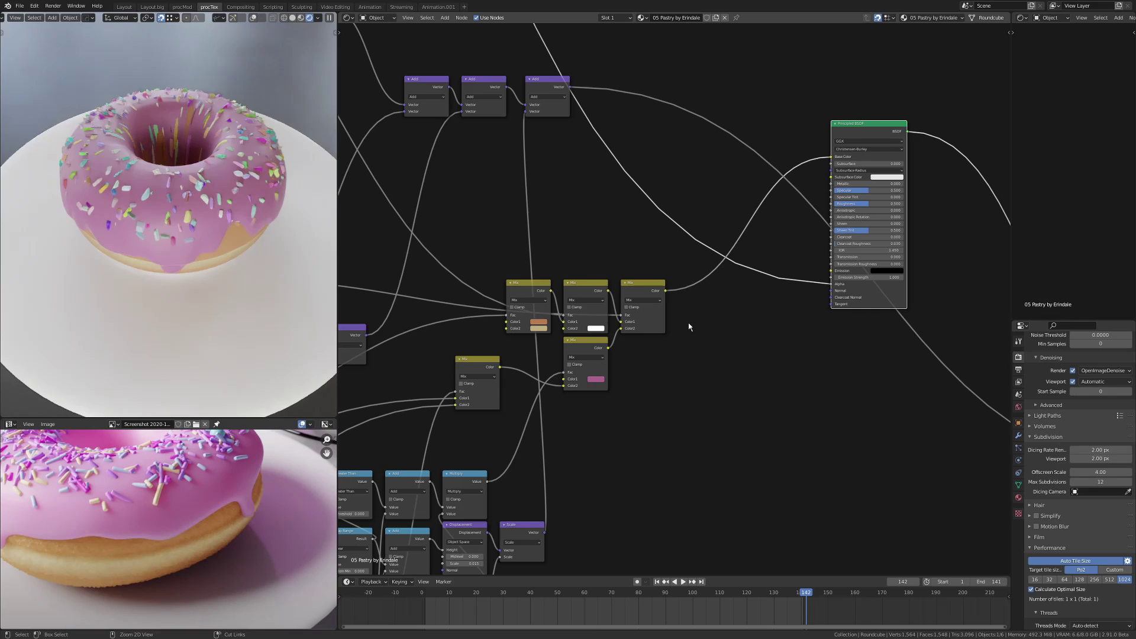
scroll(222, 244, "down", 5)
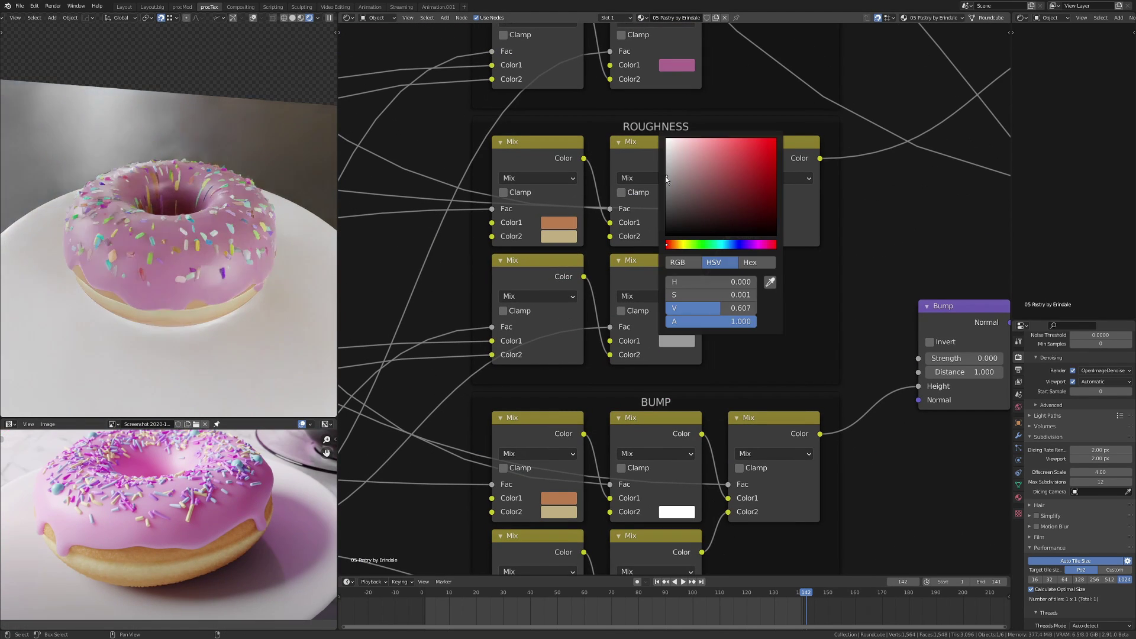
- Remove the pastry-colour Mix node from the ROUGHNESS frame and give the upper remaining Mix node near-white and black colours
left_click(565, 253)
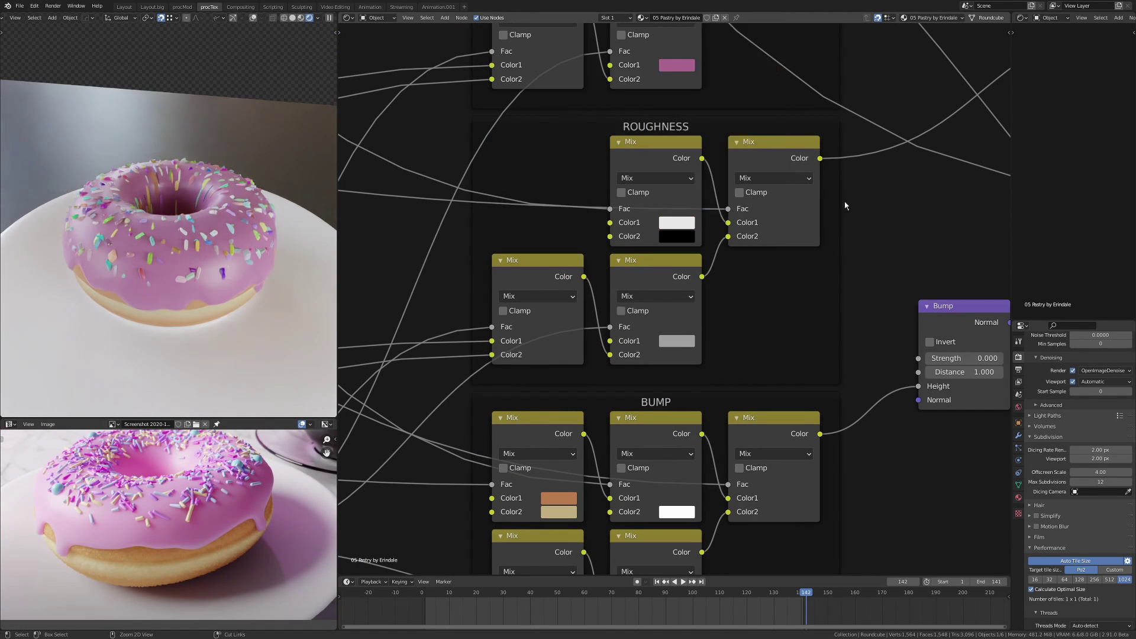
scroll(846, 205, "down", 2)
scroll(699, 334, "down", 1)
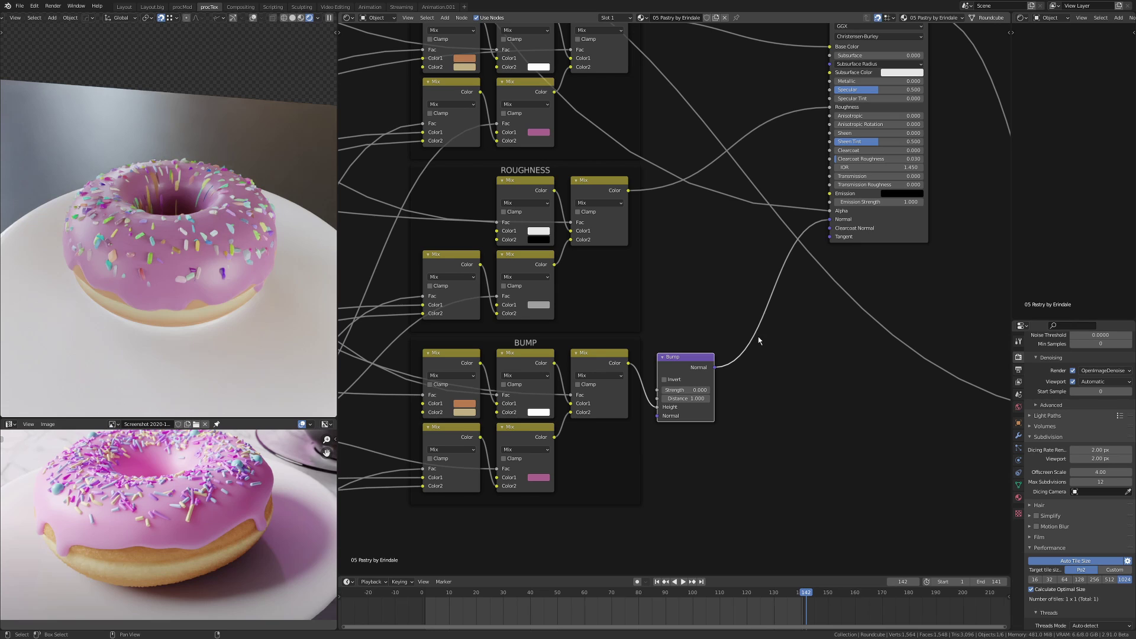
- Open the Color2 swatch of the lower Mix node in the SSS frame
scroll(758, 337, "down", 2)
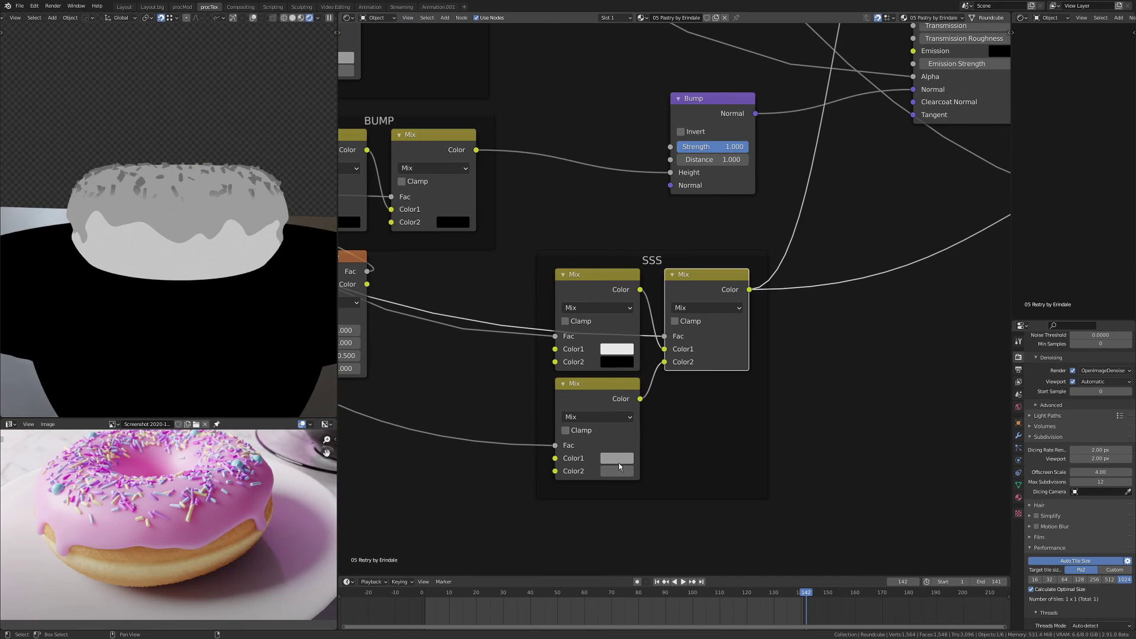
left_click(617, 470)
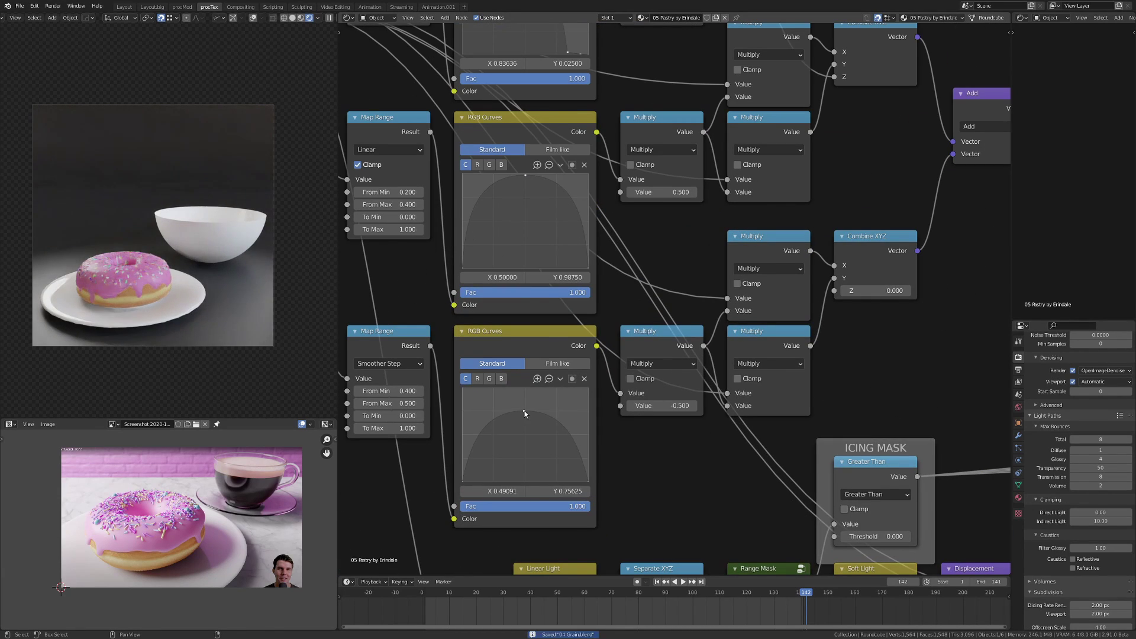
- Build a Generated coordinate chain with Subtract 0.5, Separate XYZ and two Map Range nodes, and wire both results into a Combine XYZ node
scroll(525, 411, "down", 10)
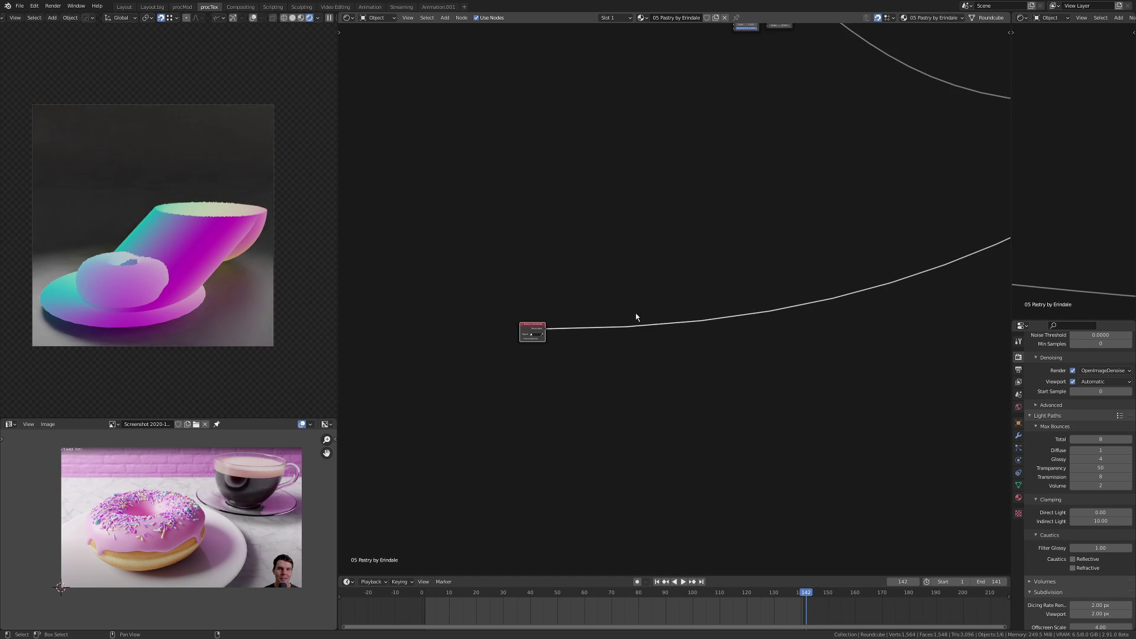
scroll(201, 246, "up", 5)
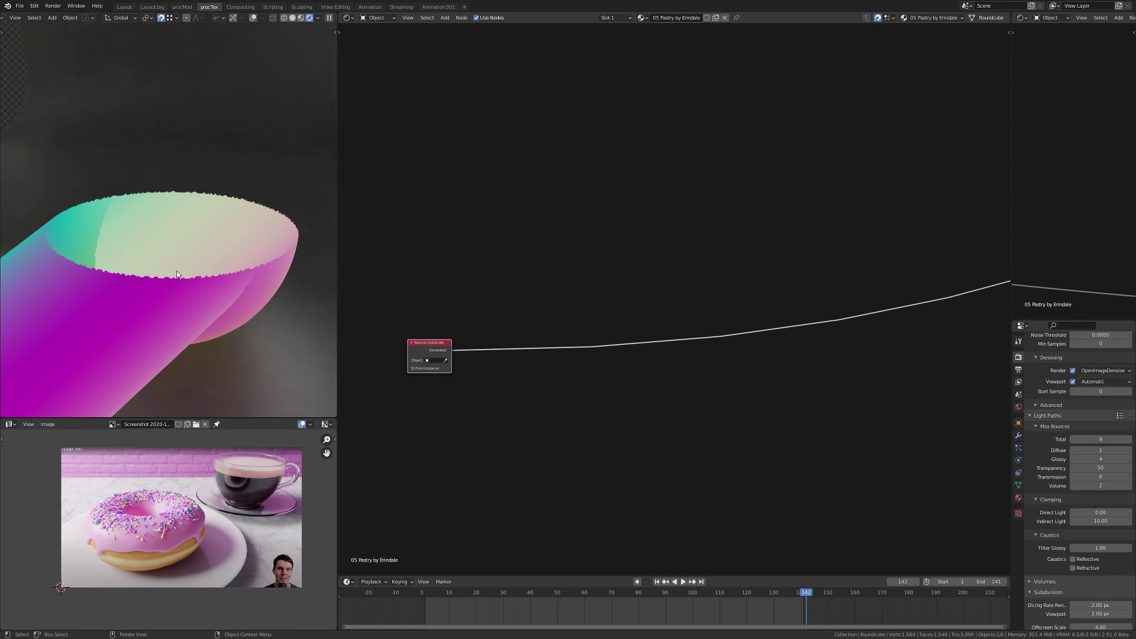
middle_click_drag(438, 331, 520, 399)
left_click_drag(532, 136, 704, 122)
left_click_drag(517, 365, 619, 372)
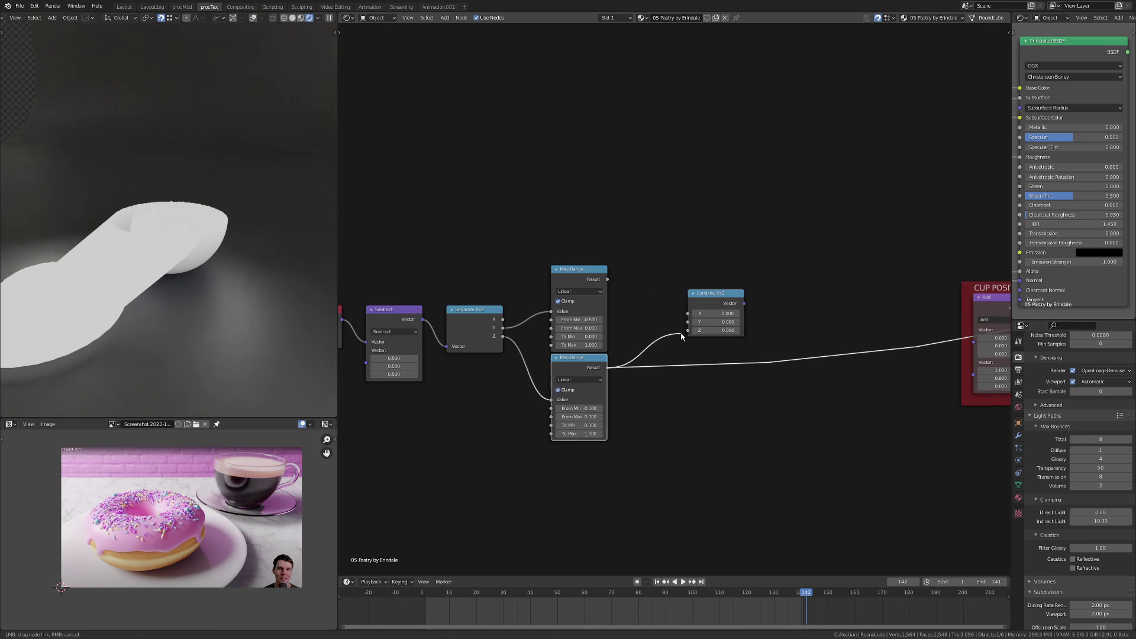
left_click_drag(682, 337, 687, 330)
- Add a new Principled BSDF and combine it with the donut shader and a white Transparent BSDF through two Mix Shader nodes
scroll(655, 213, "down", 4)
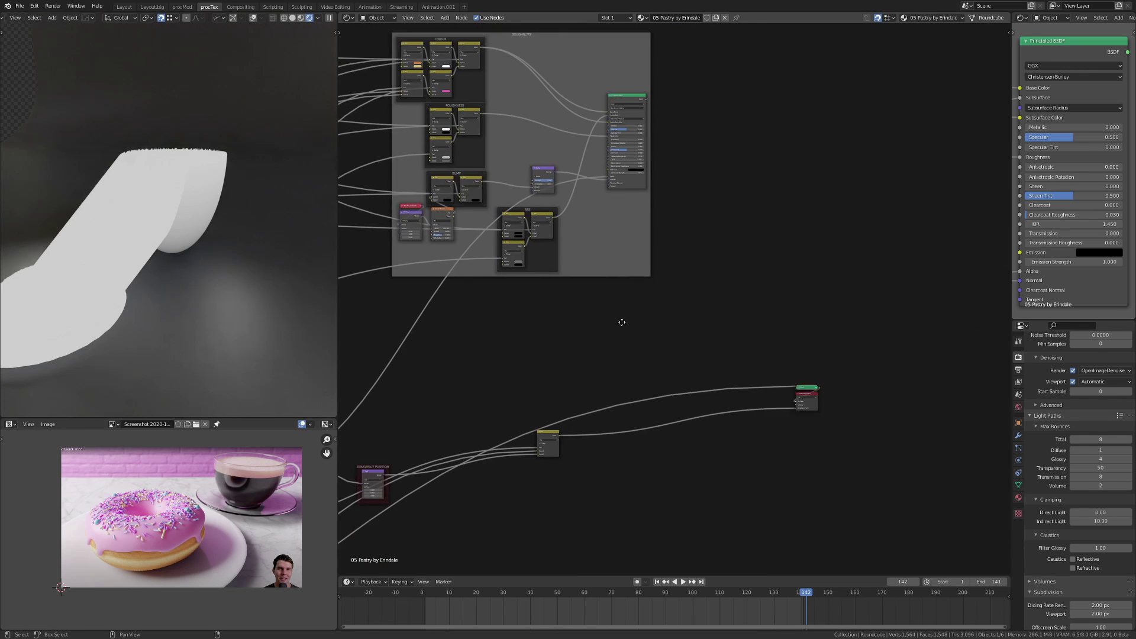
scroll(577, 293, "up", 4)
left_click(566, 211)
scroll(535, 196, "down", 3)
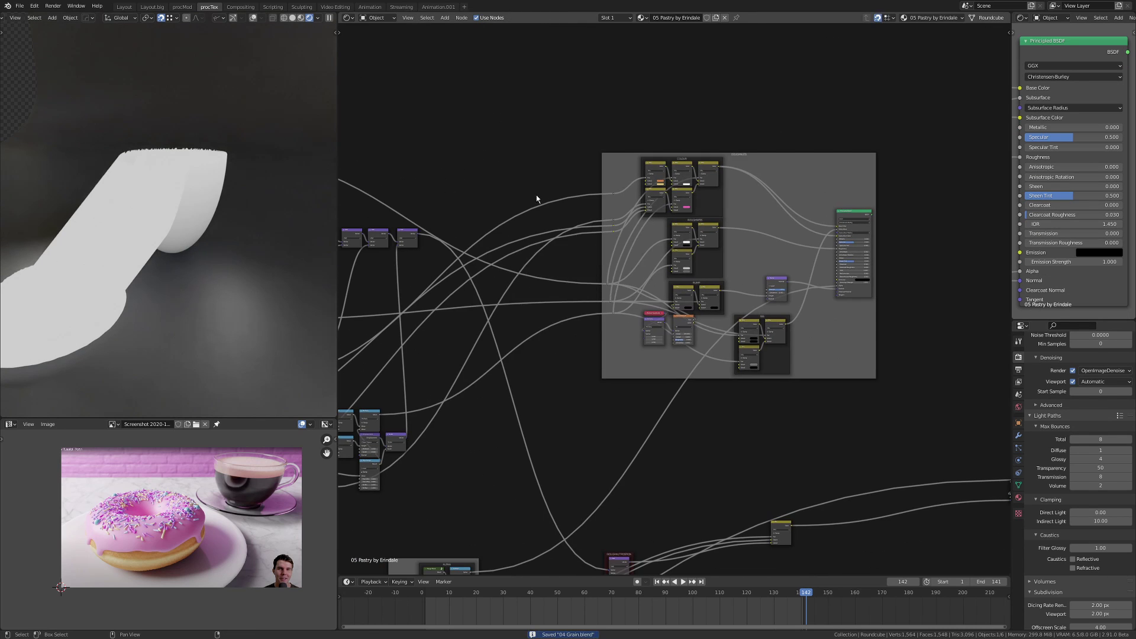
scroll(509, 309, "up", 2)
scroll(505, 347, "down", 3)
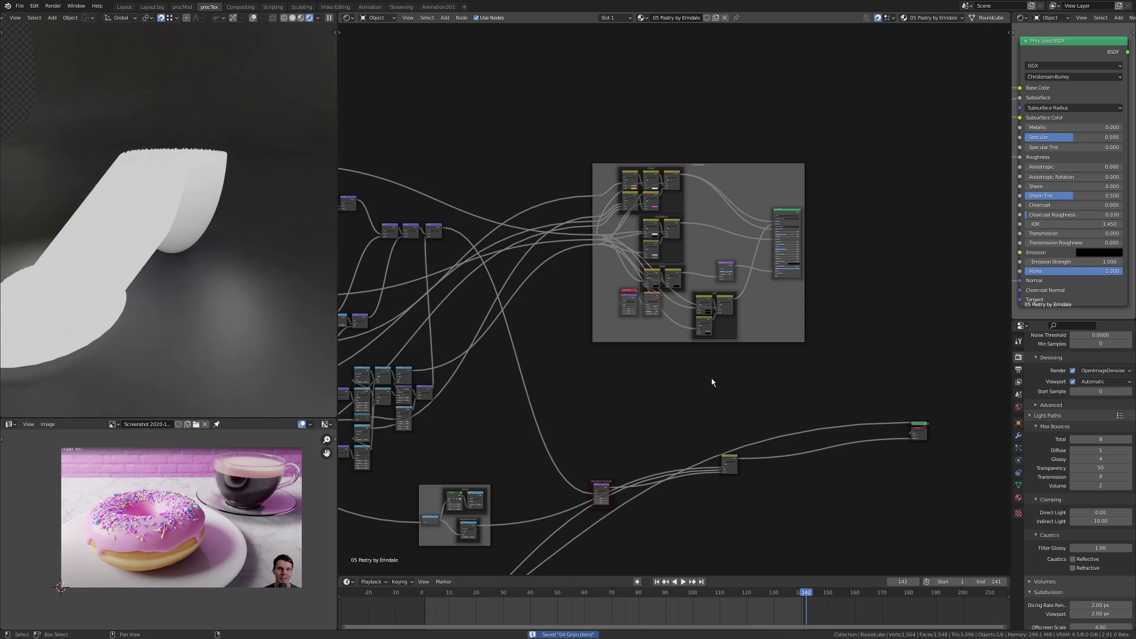
key("shift+a")
left_click(704, 279)
left_click(715, 304)
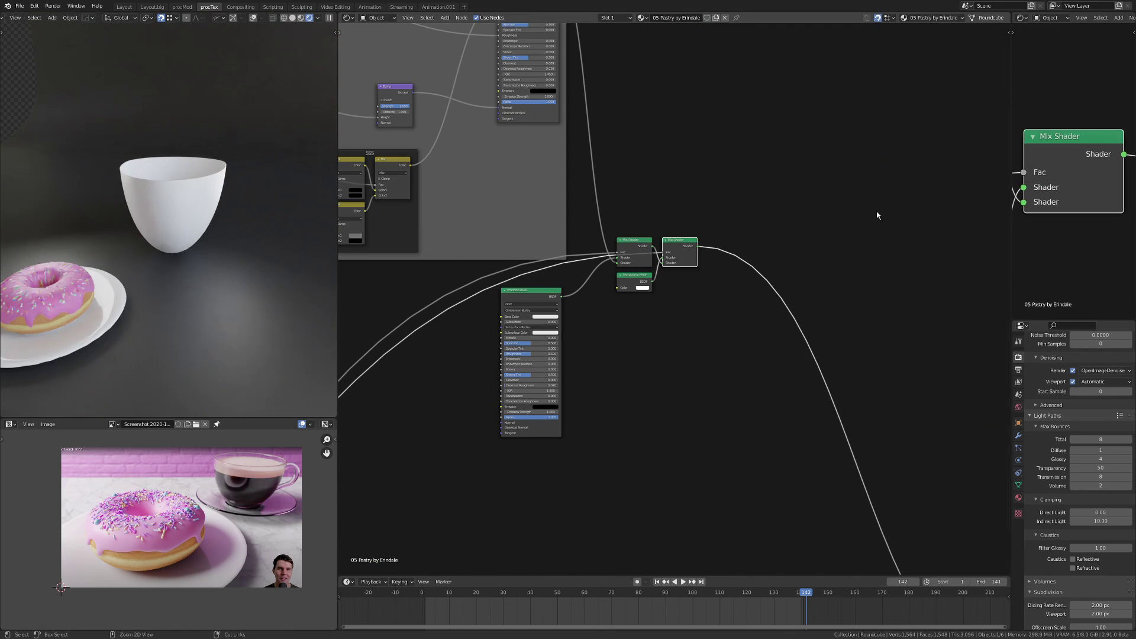
- Collapse the two Map Range nodes and group the tidied cup coordinate nodes in a frame labelled TURN CUP INSIDE OUT
scroll(877, 216, "down", 4)
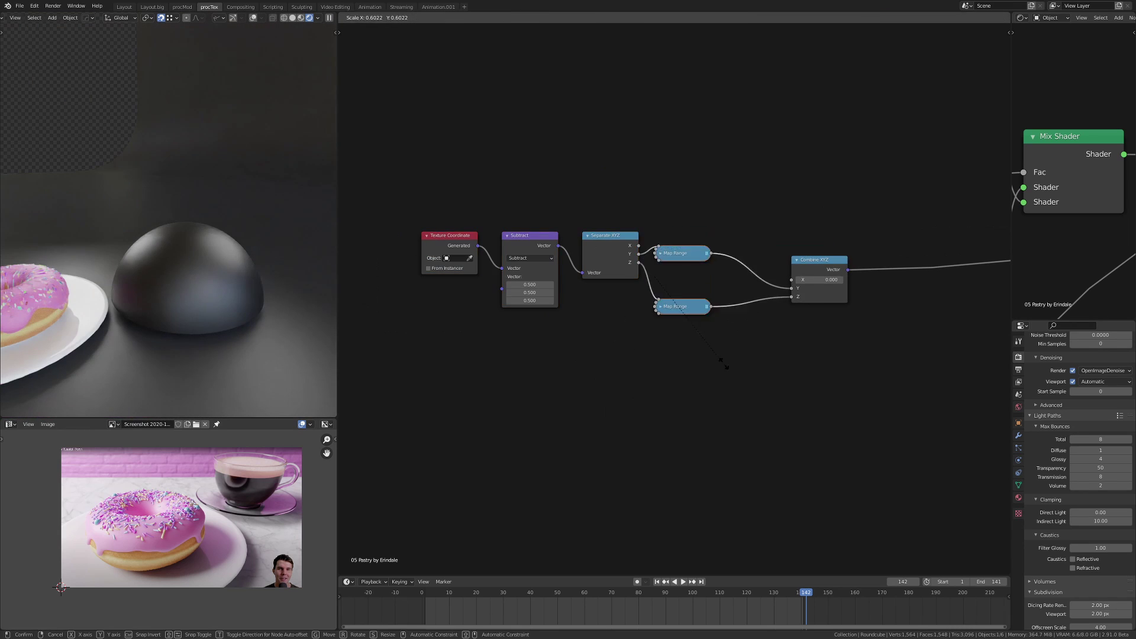
middle_click_drag(734, 355, 748, 362, "ctrl")
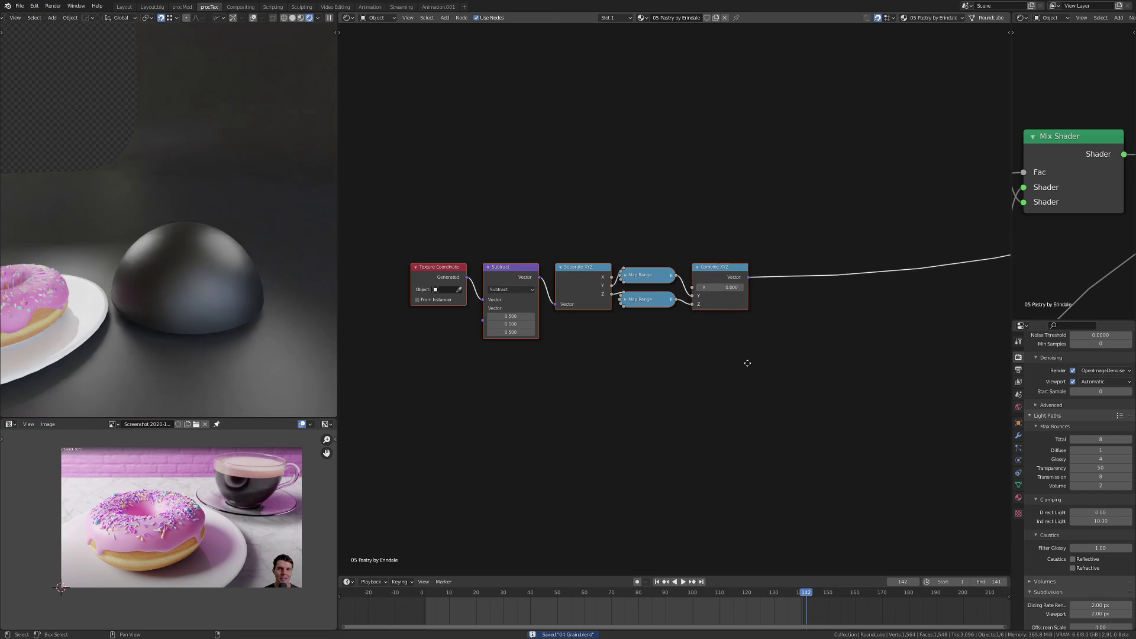
key("ctrl+j")
key("F2")
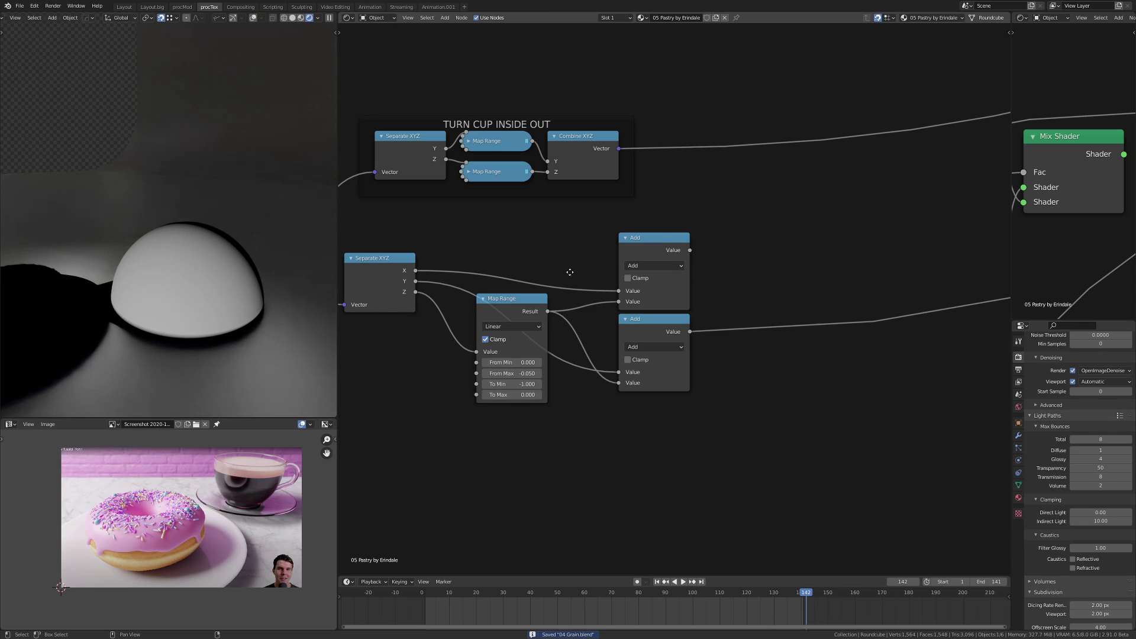
- Build two Separate XYZ, Map Range and Multiply chains for the cup shape and add their Combine XYZ vectors to the inside-out vector
left_click(554, 486)
type("2")
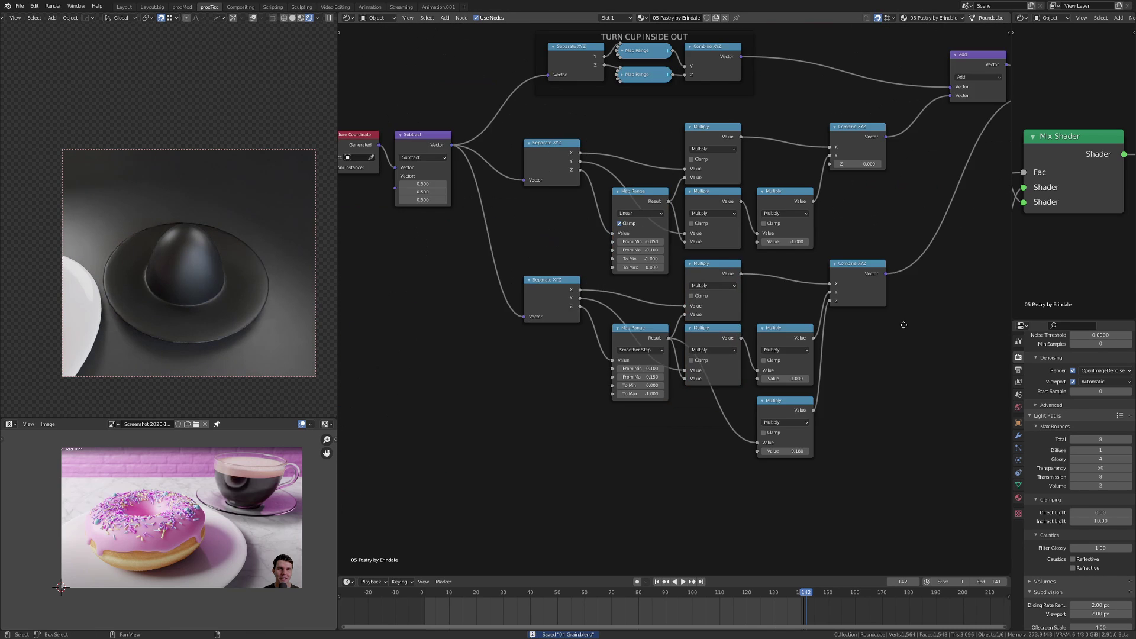
middle_click_drag(903, 325, 785, 318)
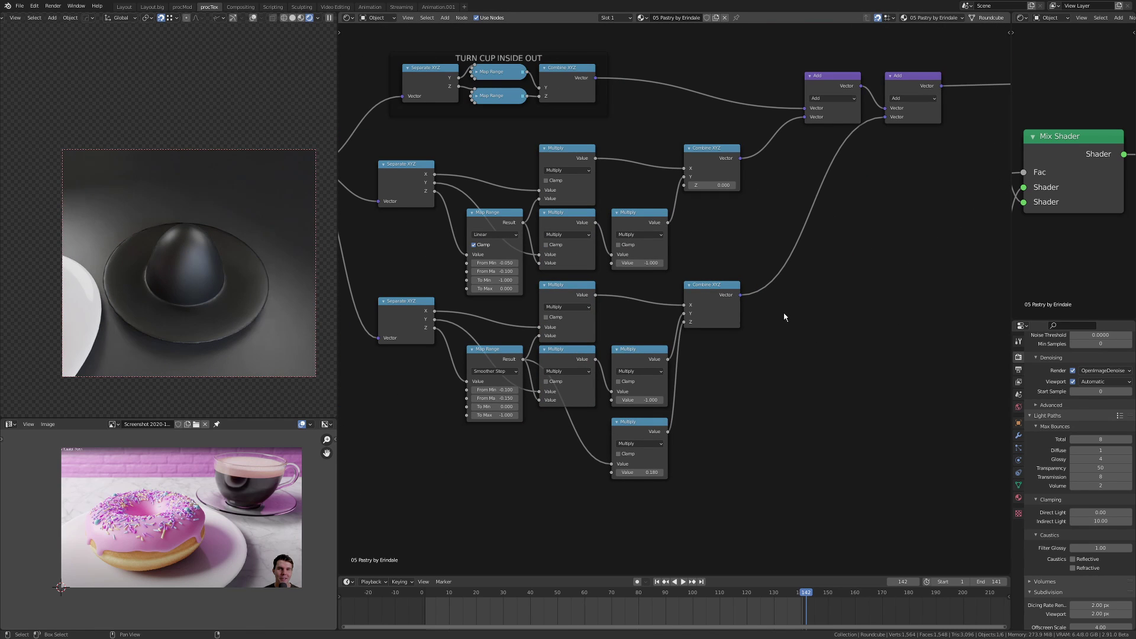
- Duplicate the lower cup chain with its Smoother Step Map Range at From Min -0.150 and From Max -0.300, and save the file
middle_click_drag(793, 232, 583, 310)
left_click_drag(580, 385, 870, 207)
key("shift+d")
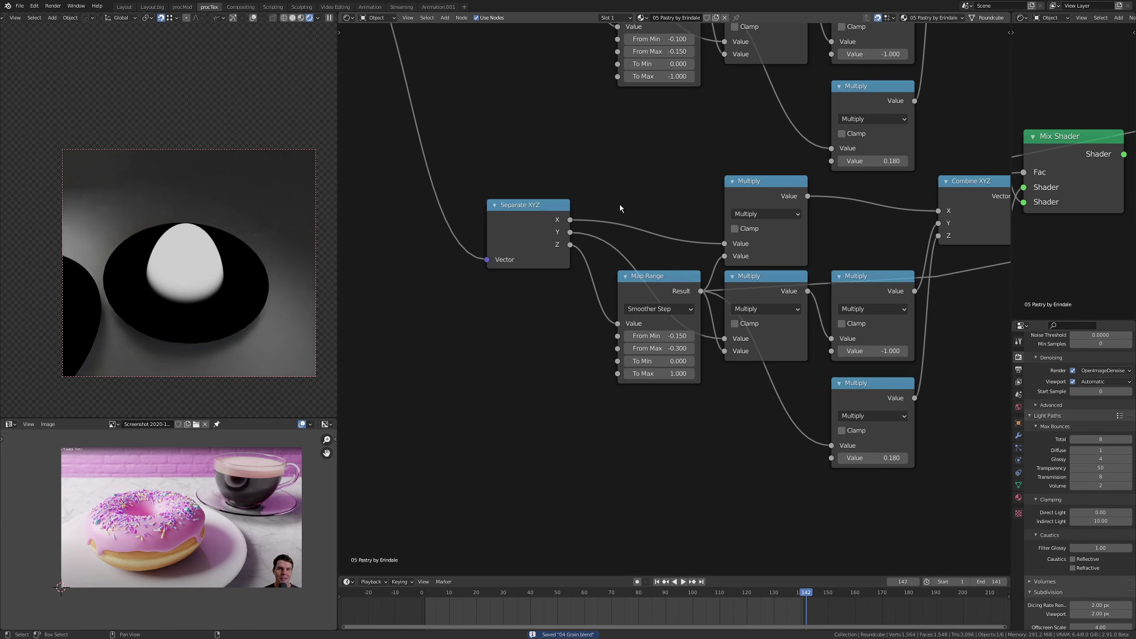
scroll(605, 198, "down", 2)
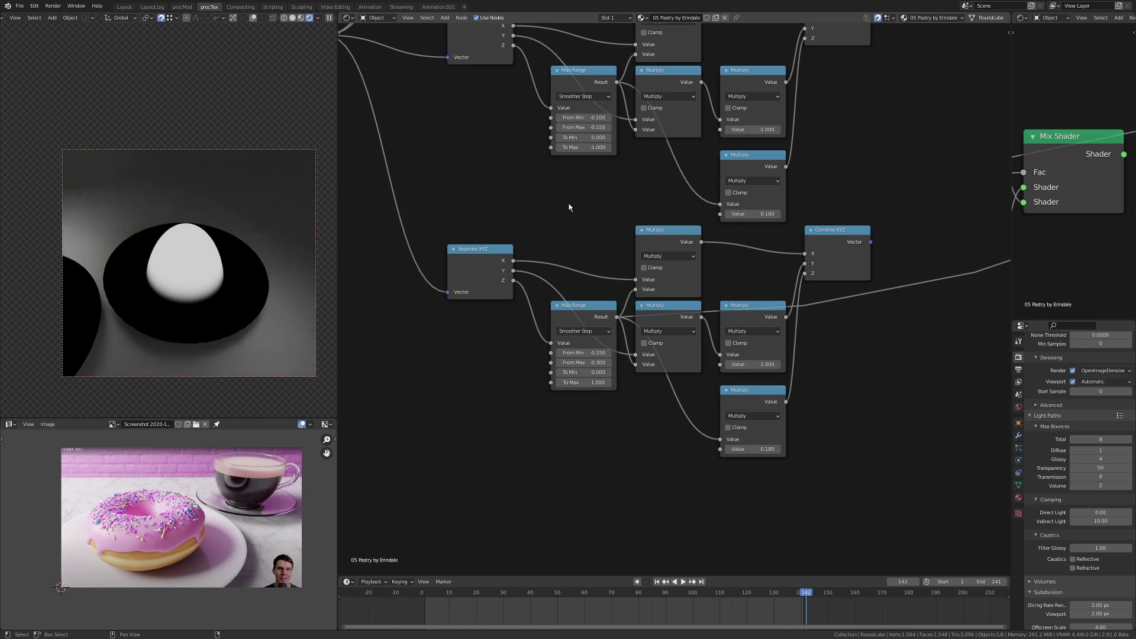
key("ctrl+s")
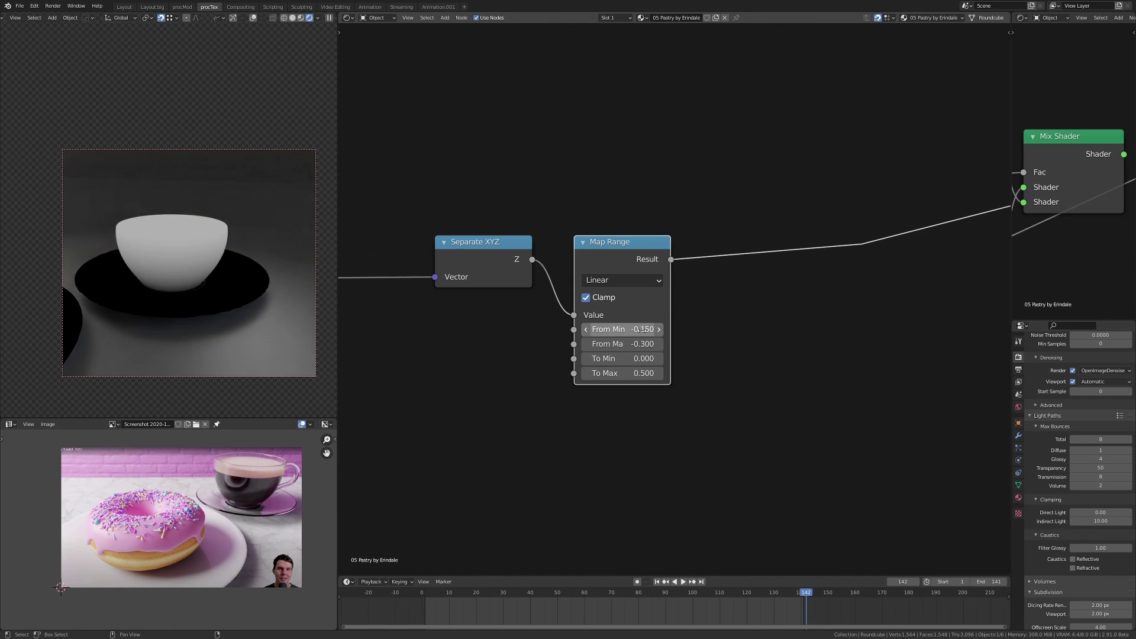
- Try masking the cup by height with a Range Mask node on the Z output, setting its From value to -0.28
key("shift+a")
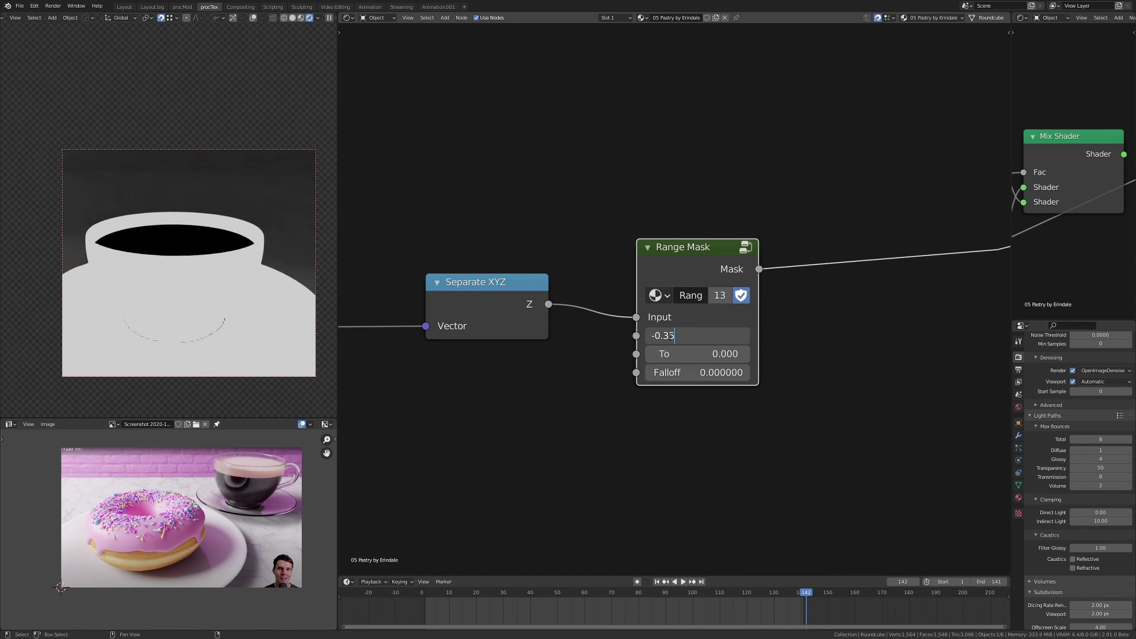
left_click_drag(694, 336, 693, 336)
left_click(693, 336)
type("-0.28")
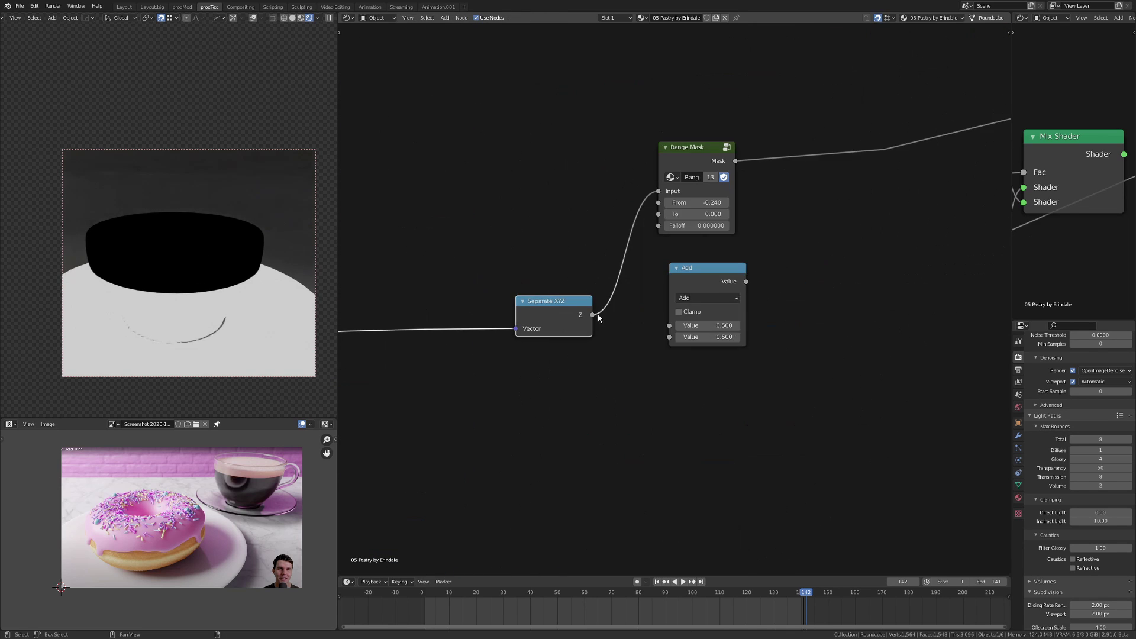
- Set the upper cup-mask Map Range's From Max to -0.27 and open its From Min value for editing
scroll(746, 323, "up", 3)
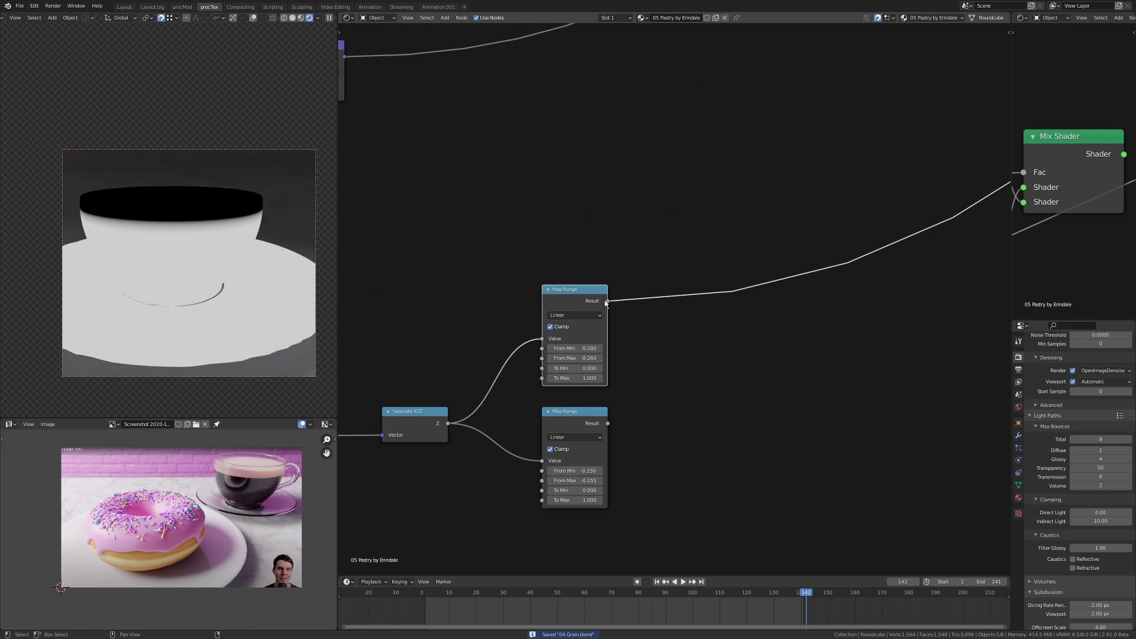
scroll(541, 325, "up", 3)
double_click(575, 389)
type("73")
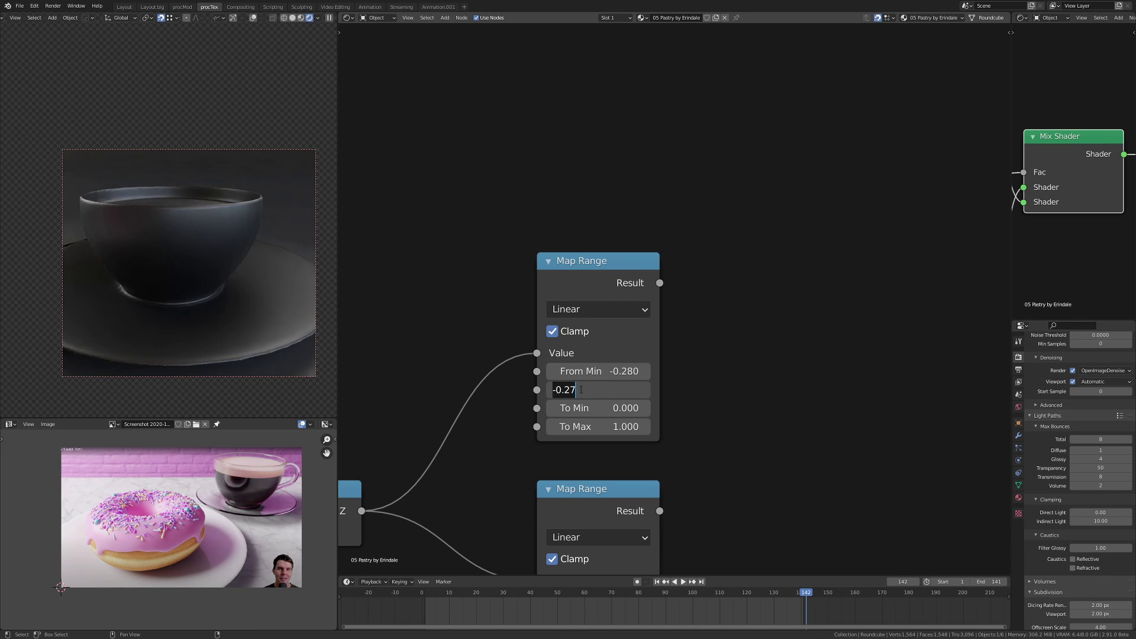
key("Return")
double_click(598, 371)
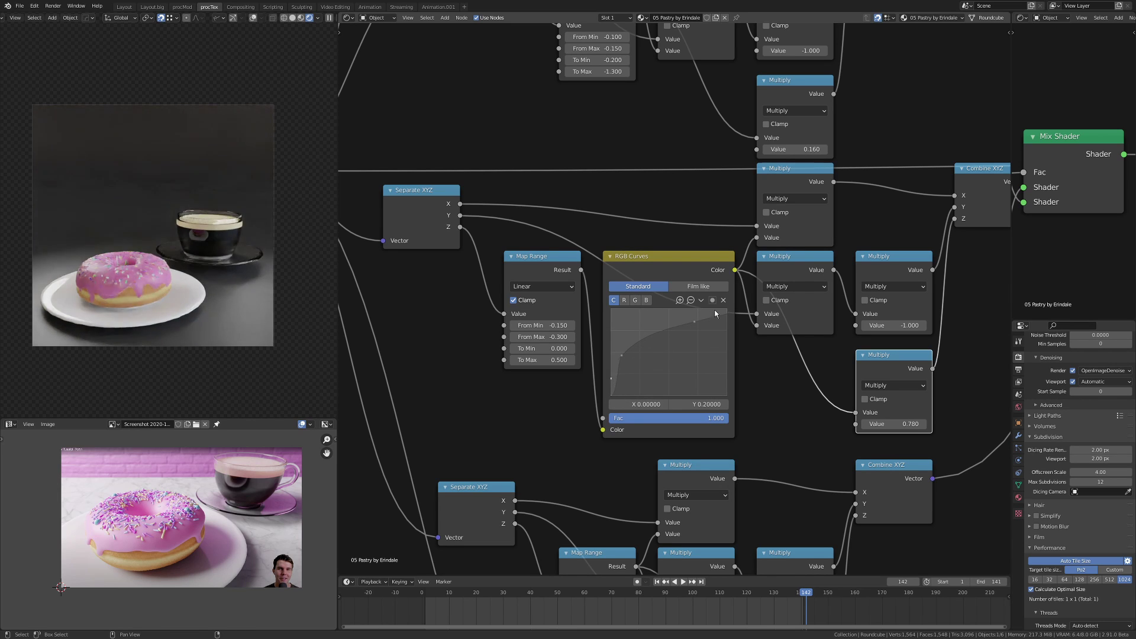
- Insert extra Multiply nodes into the cup's RGB Curves chain and delete the duplicated RGB Curves node
scroll(616, 355, "down", 4)
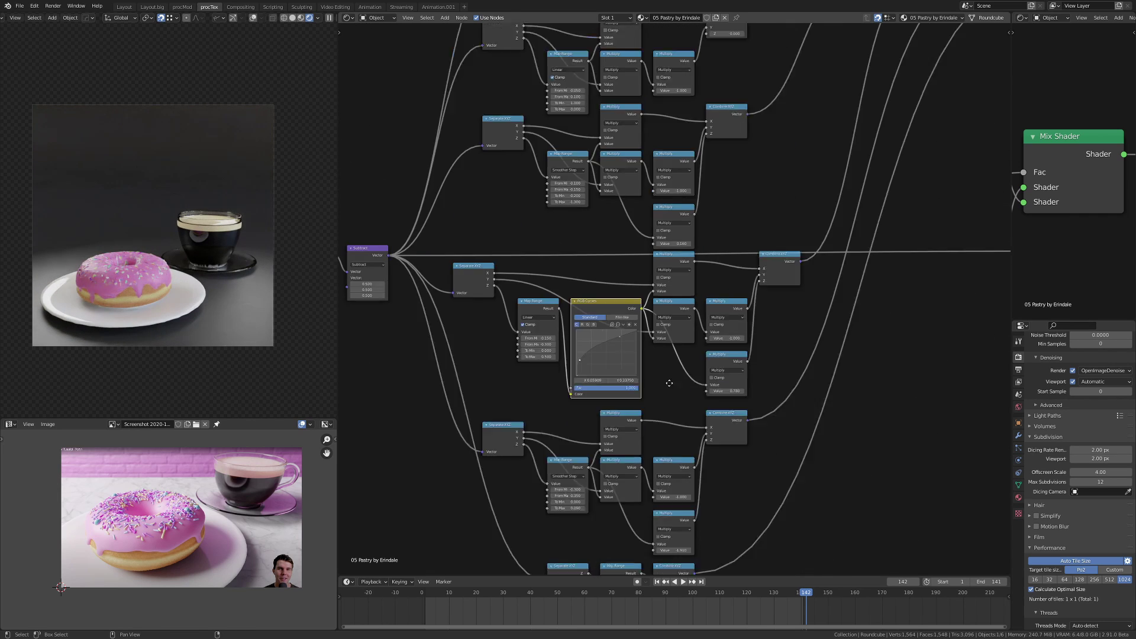
scroll(610, 248, "up", 2)
left_click(609, 245, "ctrl+shift")
key("shift+d")
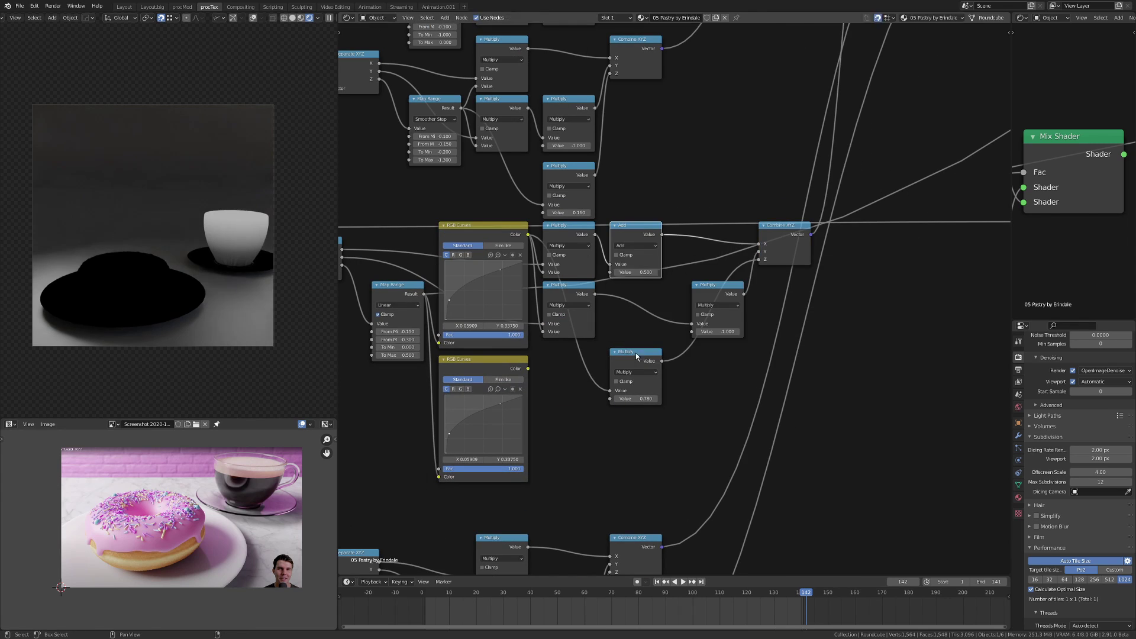
left_click(632, 342)
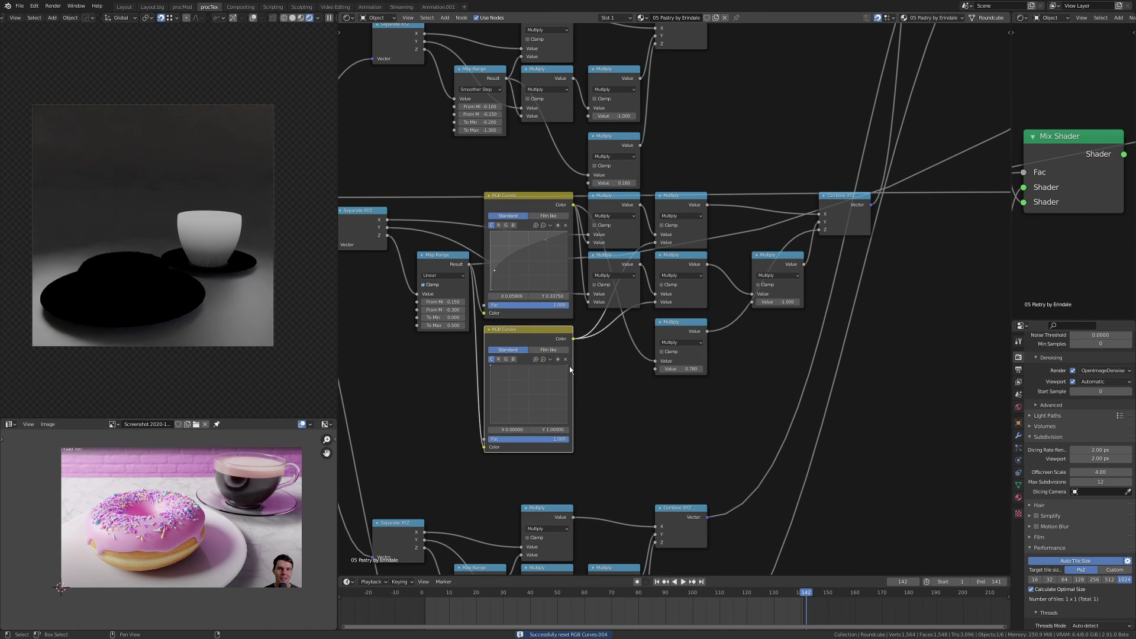
key("x")
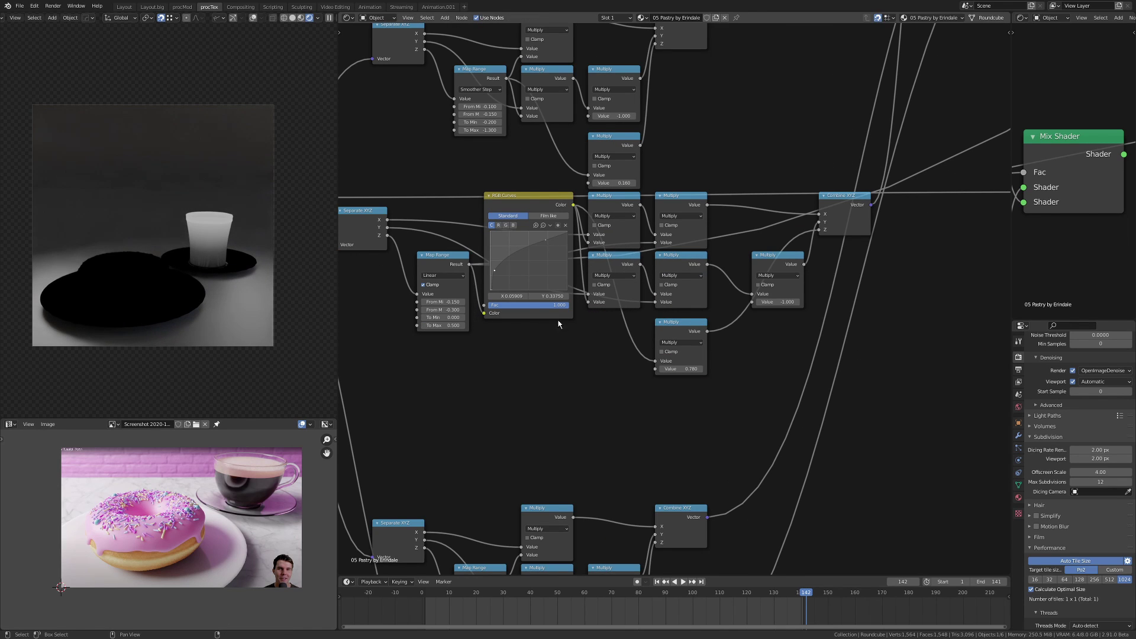
scroll(566, 355, "up", 2)
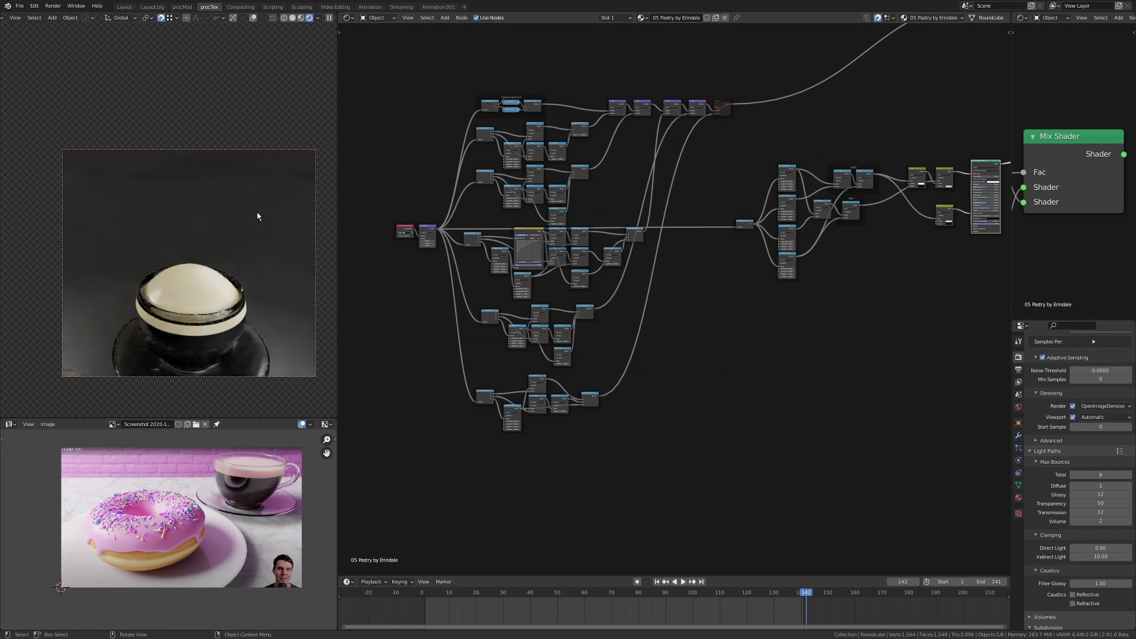
- Set the To Max of the cup chain's Map Range with From Min -0.340 and From Max -0.500 to 11.6
key("n")
scroll(619, 329, "up", 5)
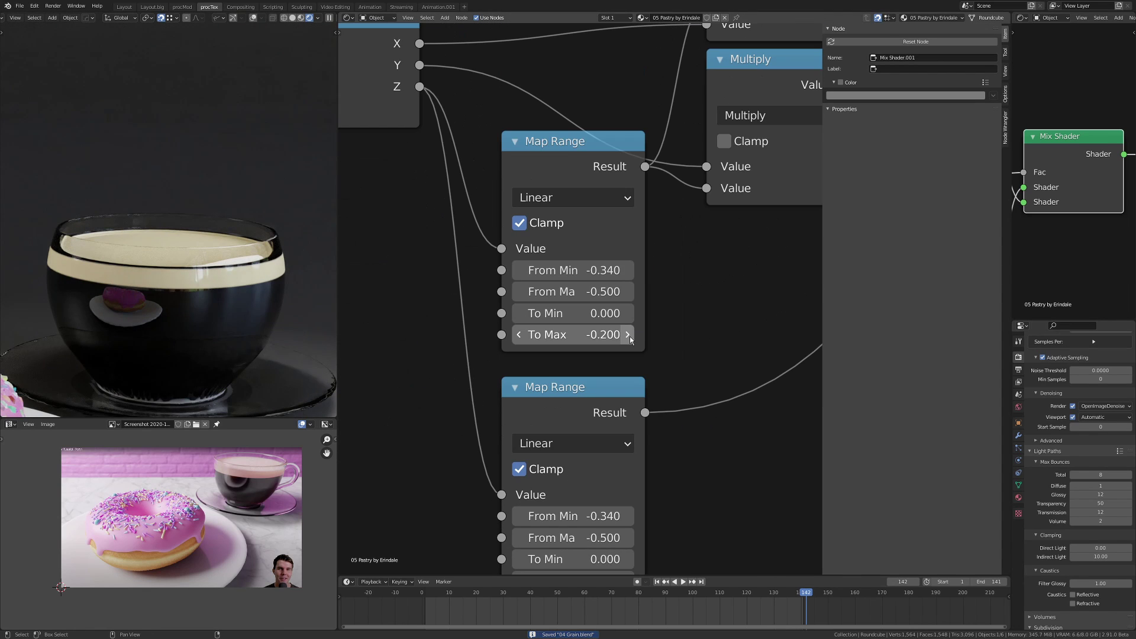
left_click(562, 335)
type("11.6")
key("Return")
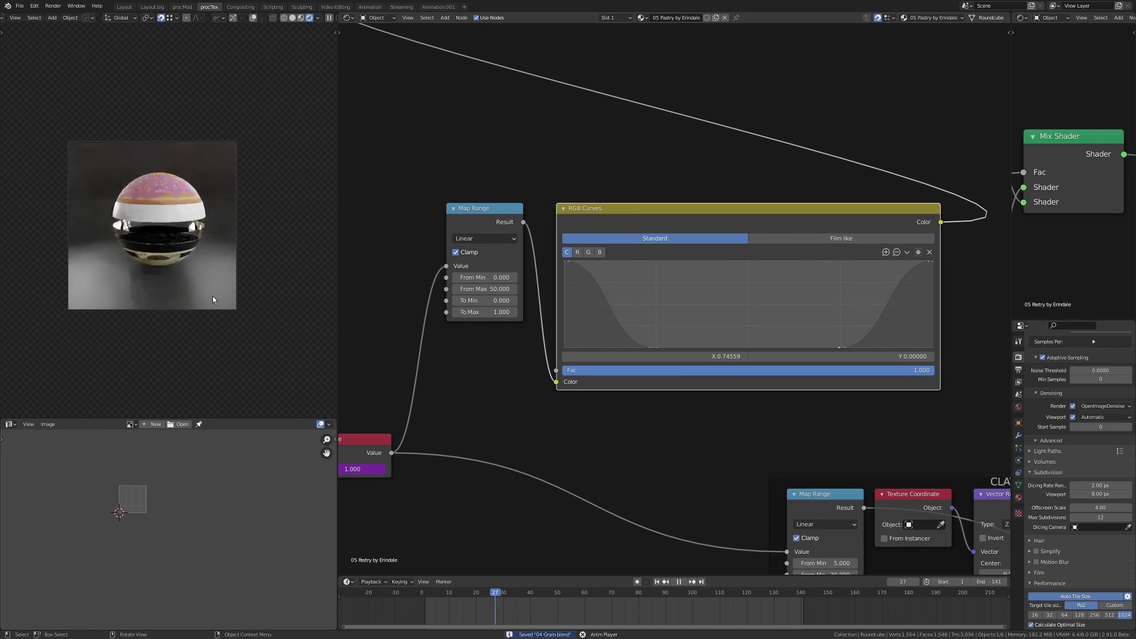
- Save the file and add a Clamp node between the animation RGB Curves and the displacement's Scale node
key("ctrl+s")
key("Home")
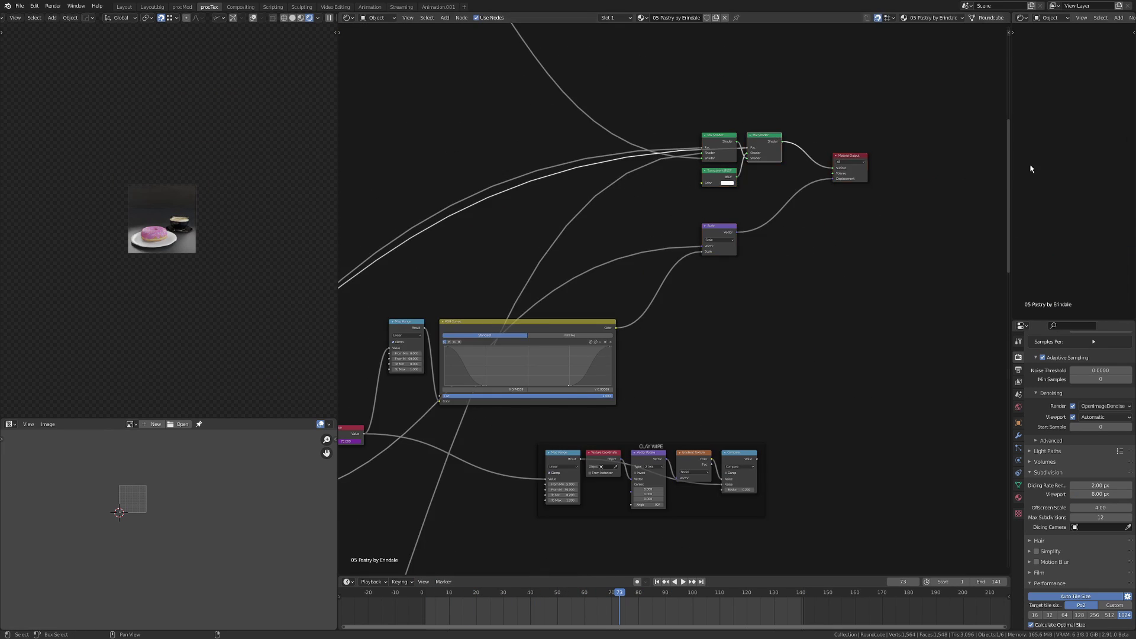
scroll(680, 267, "up", 4)
key("q")
middle_click_drag(843, 284, 923, 89)
scroll(628, 253, "down", 2)
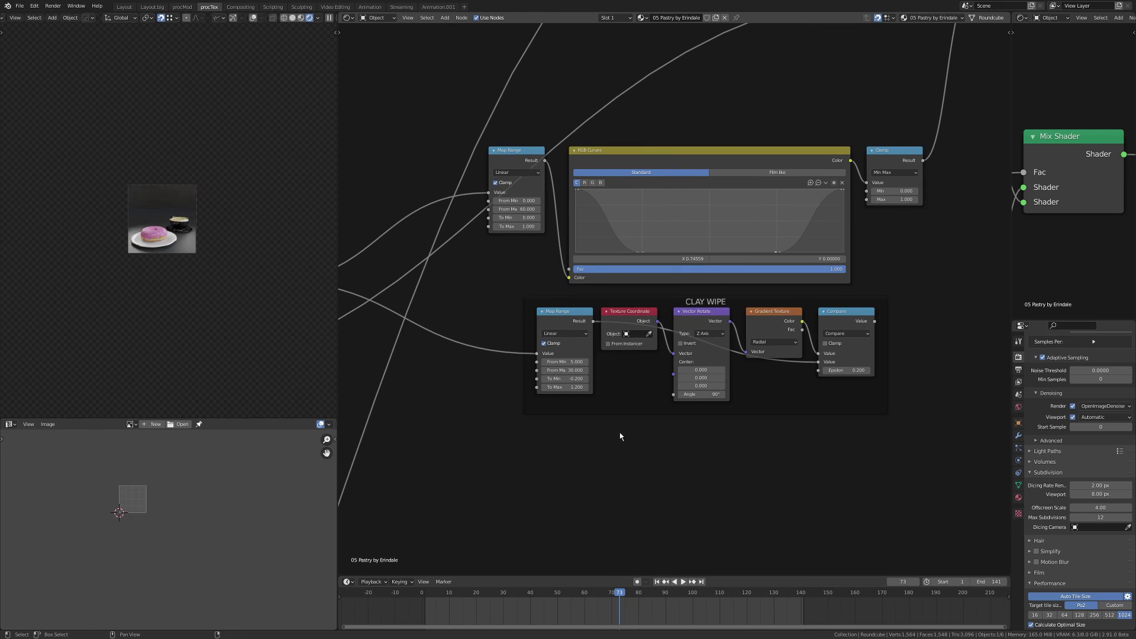
- Mix in a Diffuse BSDF controlled by the CLAY WIPE nodes and retime the displacement Map Range with From Max 65
scroll(629, 252, "up", 3)
key("Return")
scroll(727, 251, "down", 4)
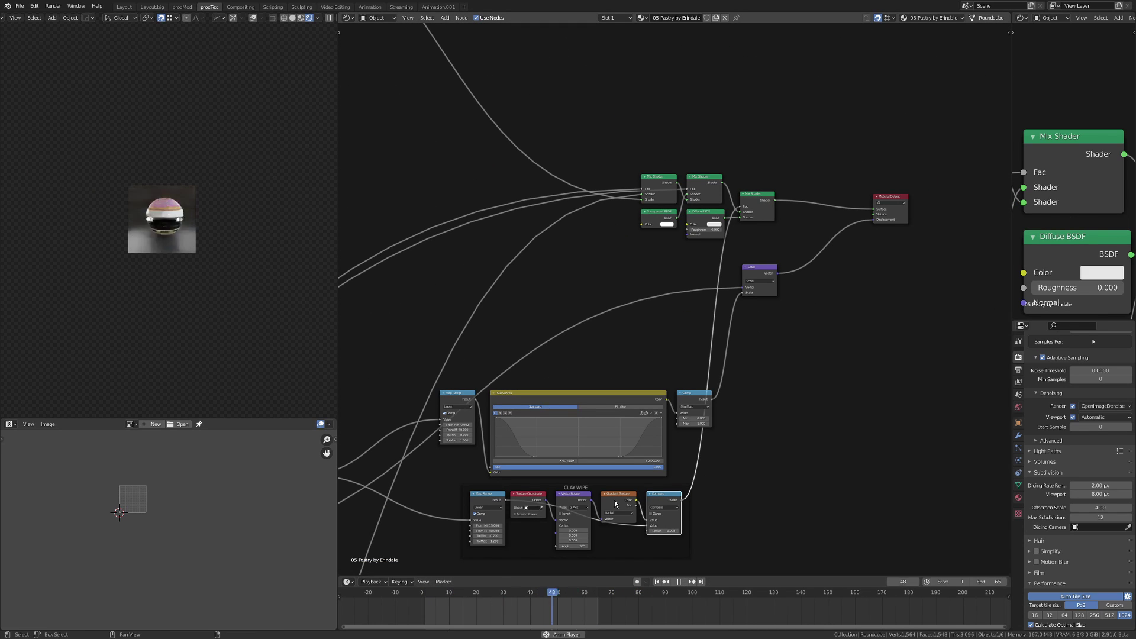
scroll(592, 489, "up", 5)
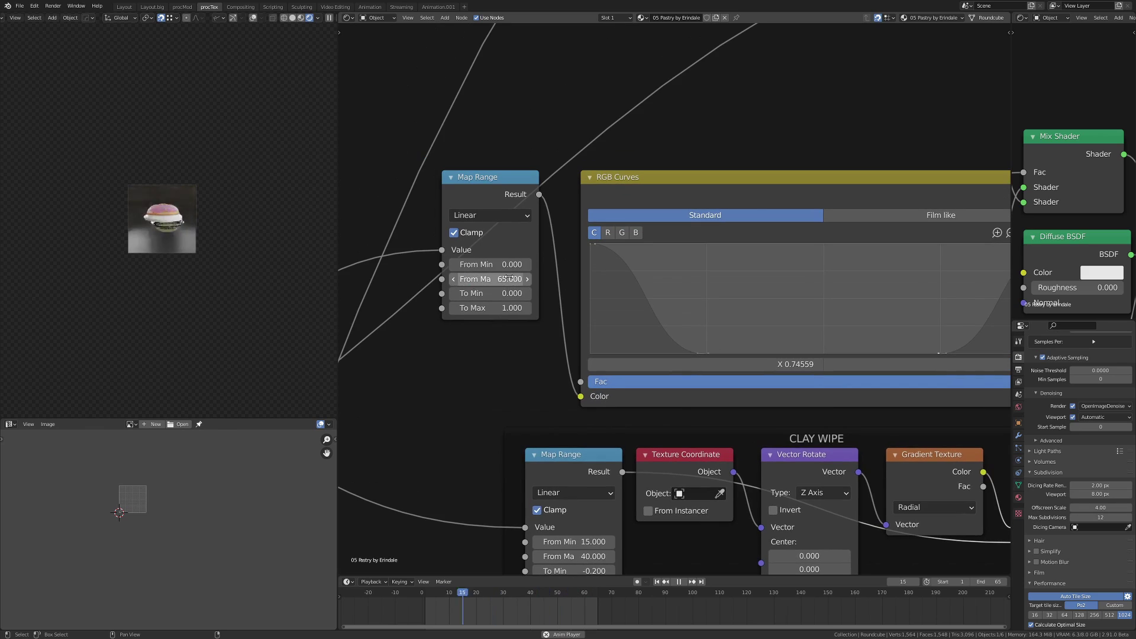
scroll(727, 354, "down", 5)
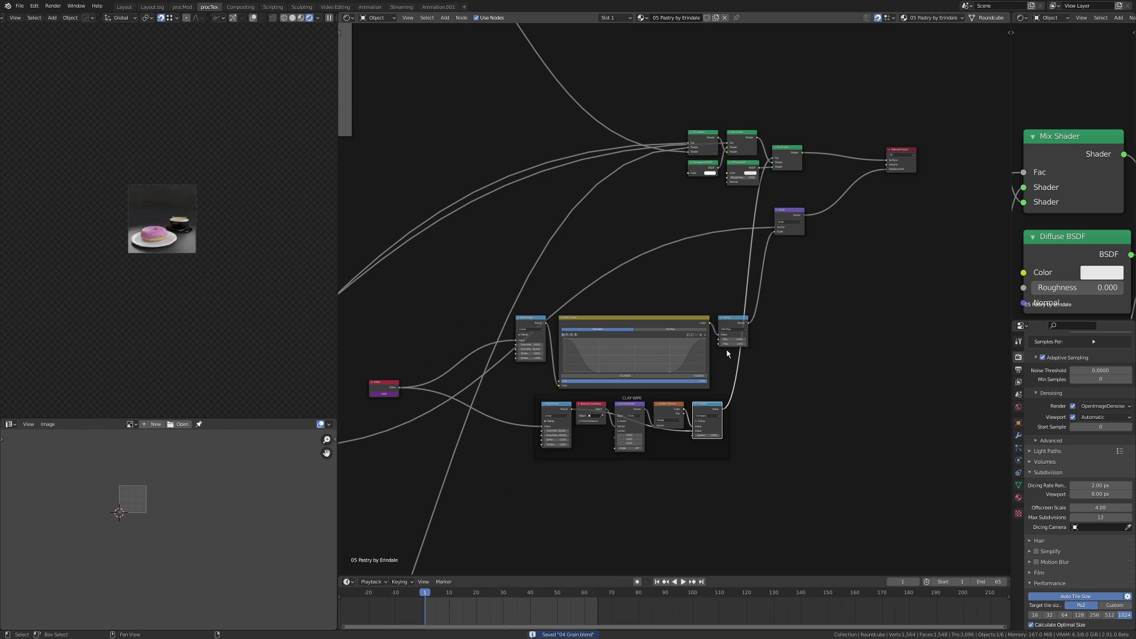